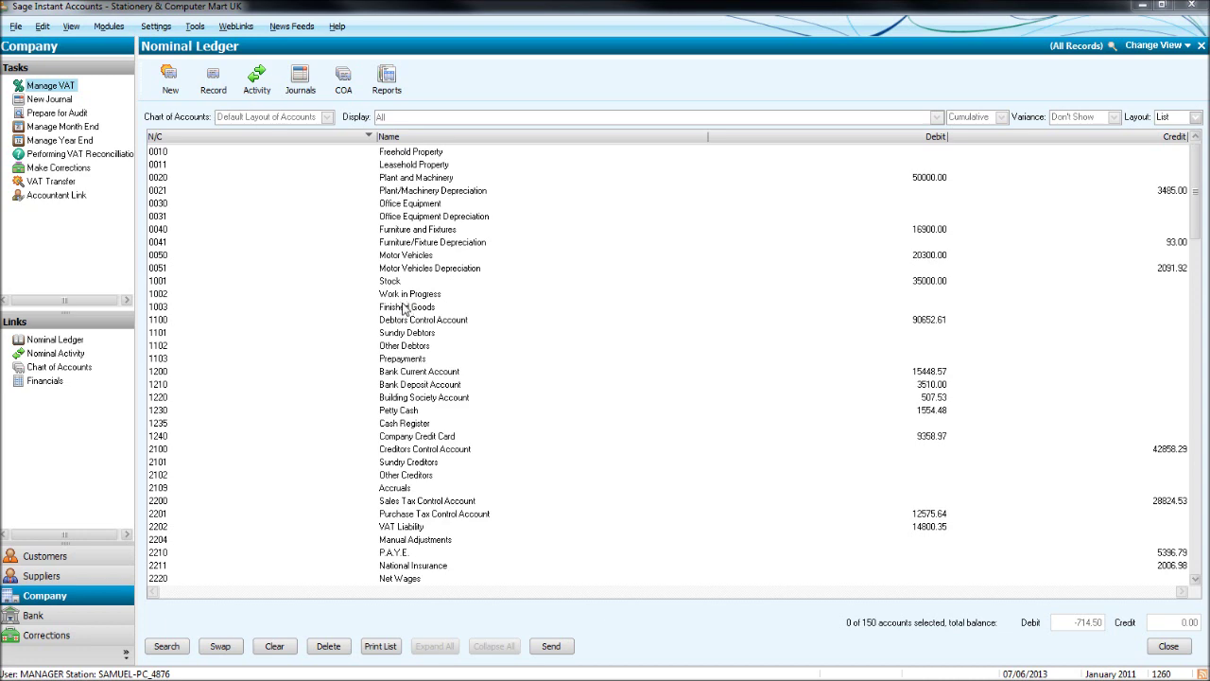
Scroll the Nominal Ledger list down and select the 7100 Rent account.
{"action": "left_click_drag", "start_coordinate": [1195, 204], "coordinate": [1197, 416]}
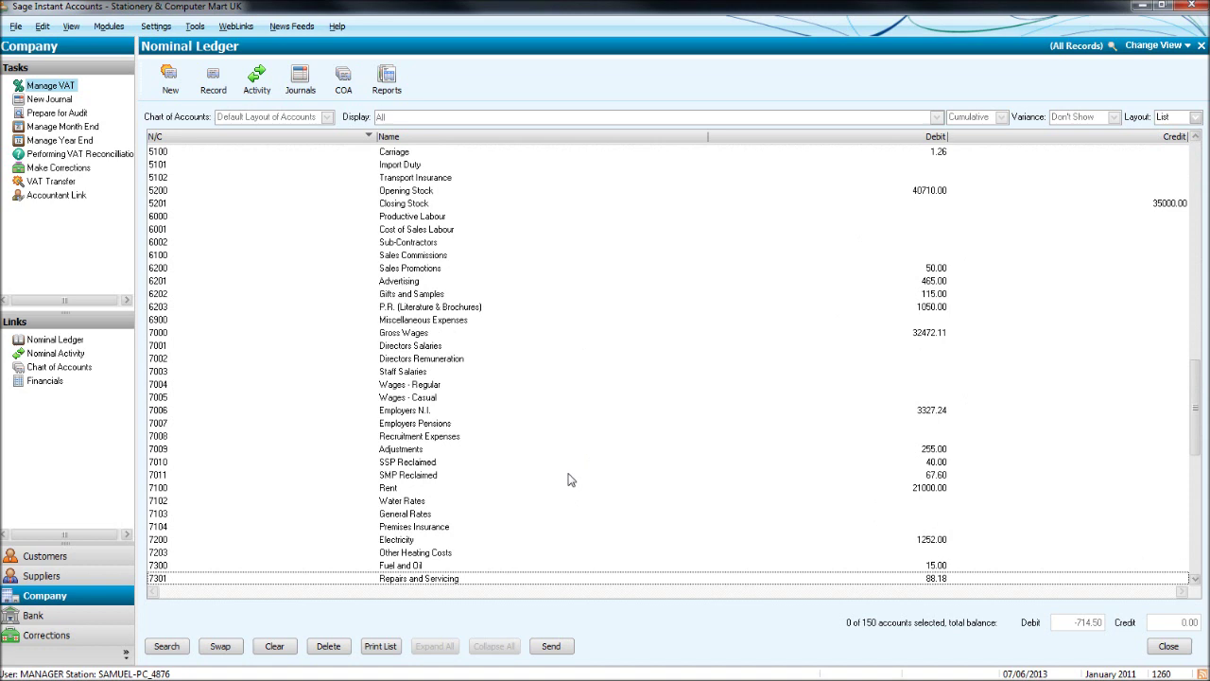
{"action": "key", "text": "Down"}
{"action": "key", "text": "Down"}
{"action": "key", "text": "Down"}
{"action": "key", "text": "Down"}
{"action": "key", "text": "Down"}
{"action": "key", "text": "Down"}
{"action": "key", "text": "Down"}
{"action": "key", "text": "Down"}
{"action": "key", "text": "Down"}
{"action": "key", "text": "Down"}
{"action": "key", "text": "Down"}
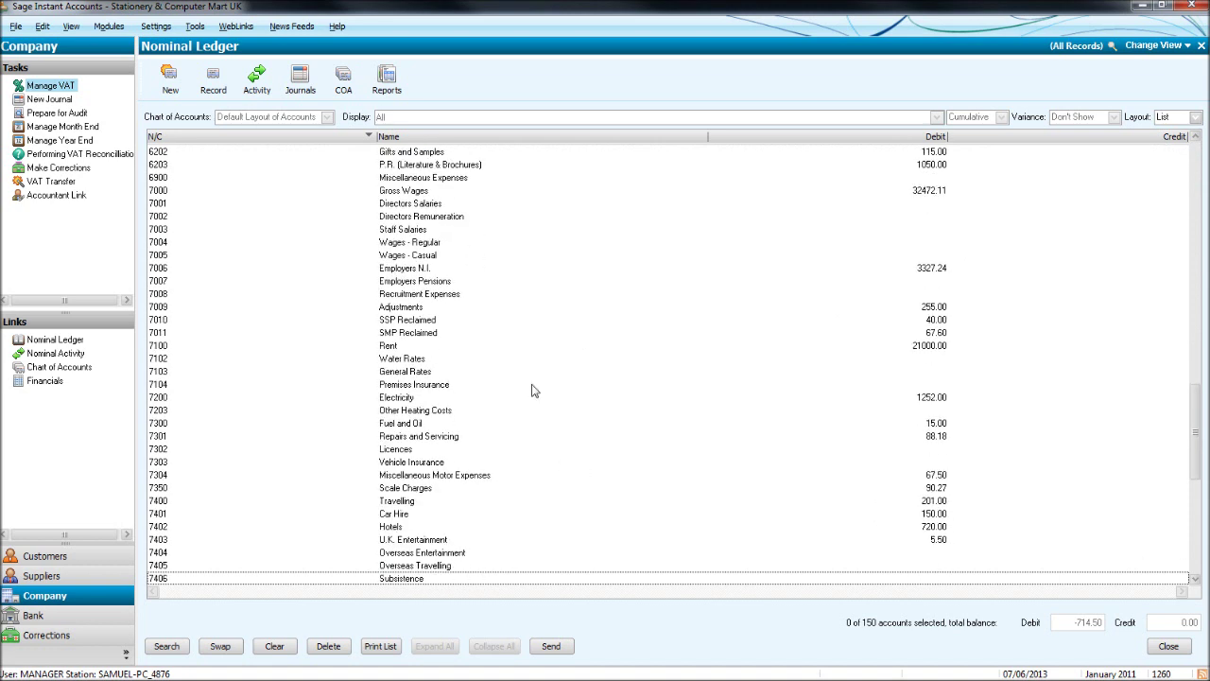
{"action": "left_click", "coordinate": [407, 348]}
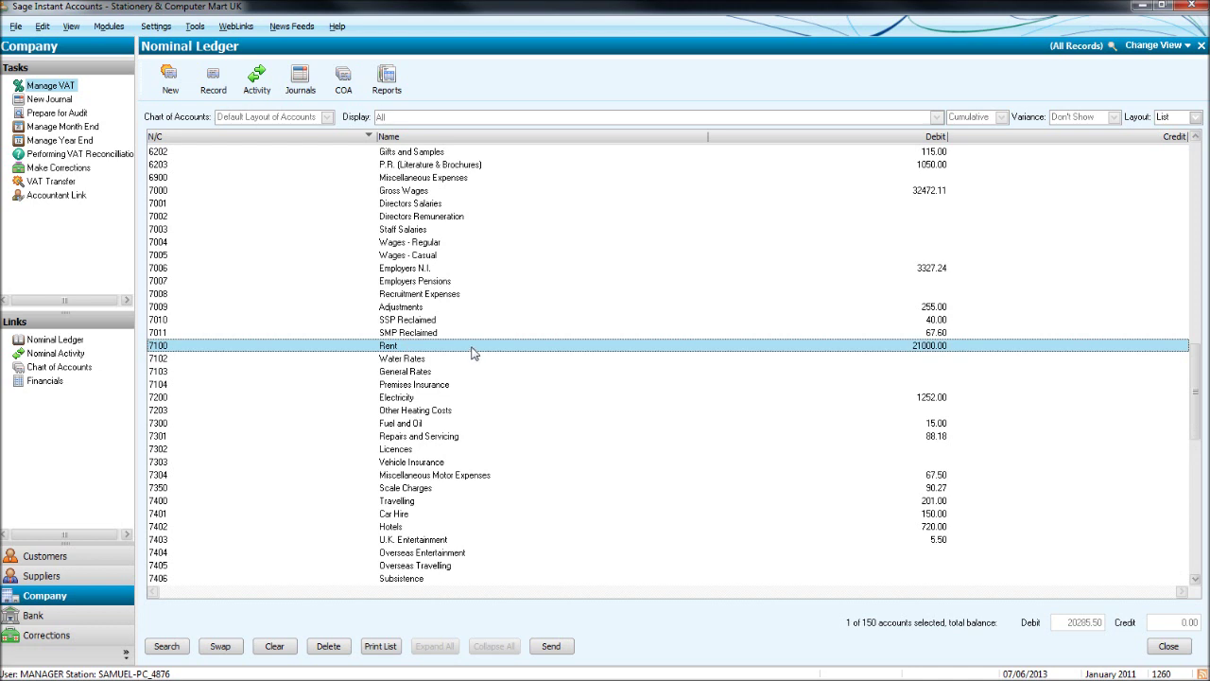
Open the 7100 Rent record and view its Activity transactions.
{"action": "double_click", "coordinate": [472, 348]}
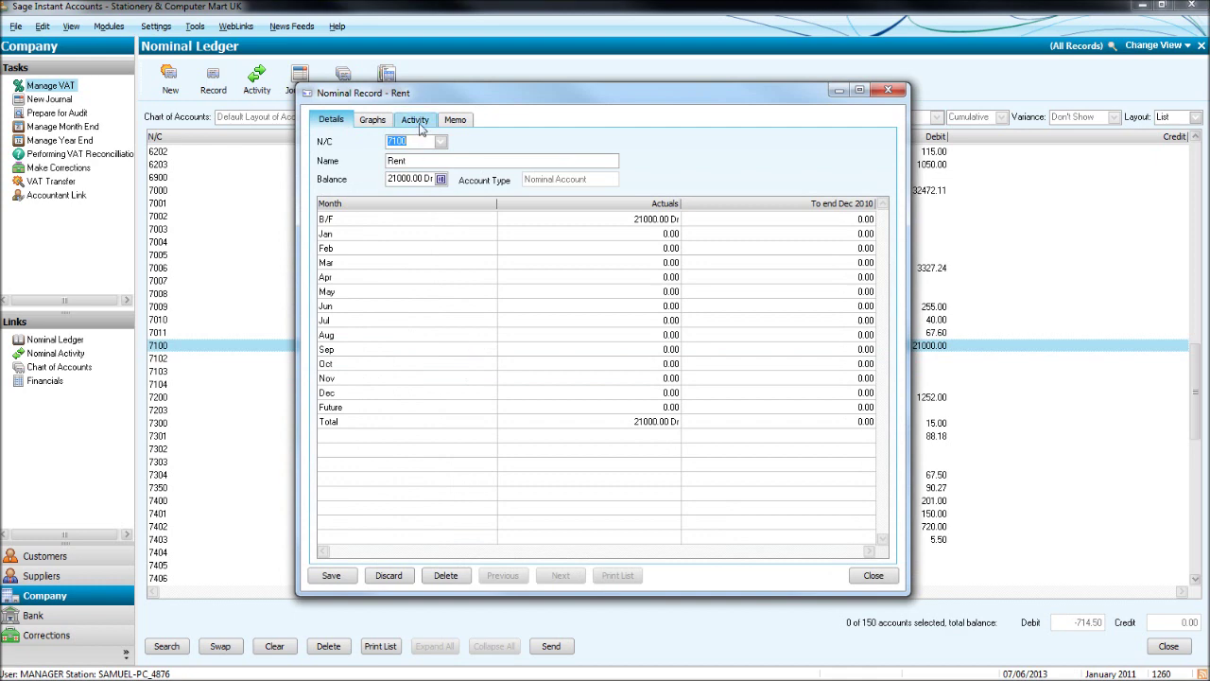
{"action": "left_click", "coordinate": [416, 121]}
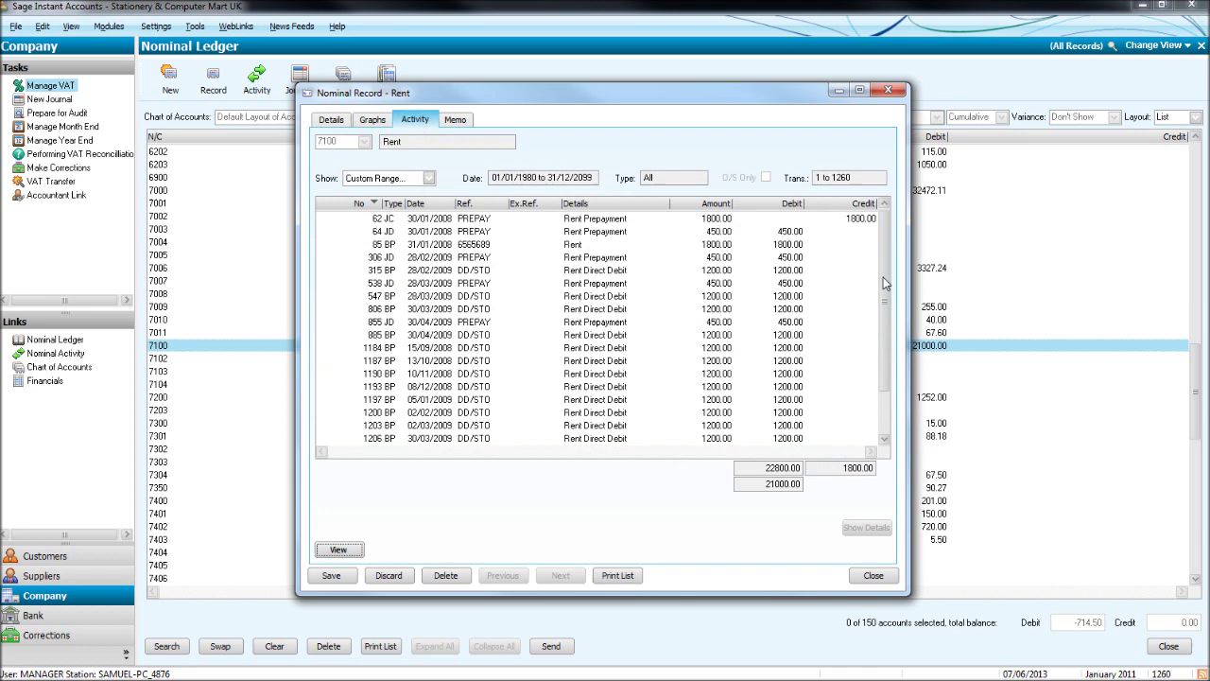
{"action": "left_click", "coordinate": [886, 373]}
{"action": "left_click_drag", "start_coordinate": [886, 373], "coordinate": [886, 285]}
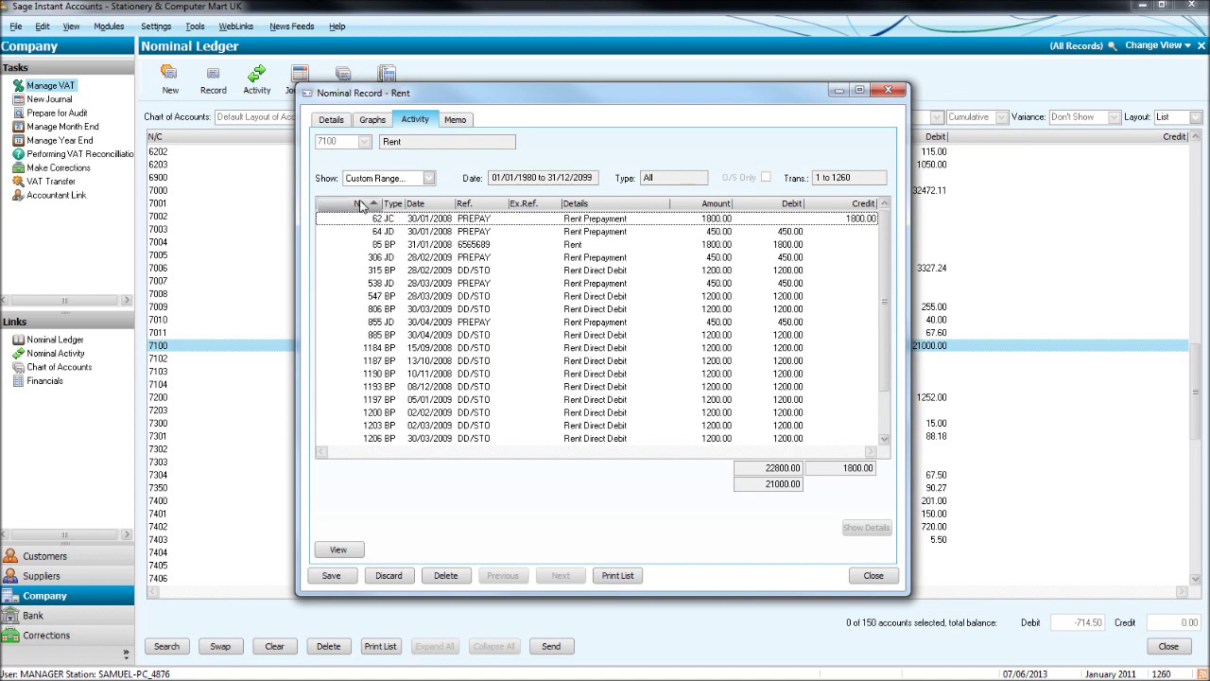
Sort Rent's transactions by No, Date and Details, reversing each order.
{"action": "left_click", "coordinate": [361, 206]}
{"action": "left_click", "coordinate": [362, 205]}
{"action": "left_click", "coordinate": [438, 206]}
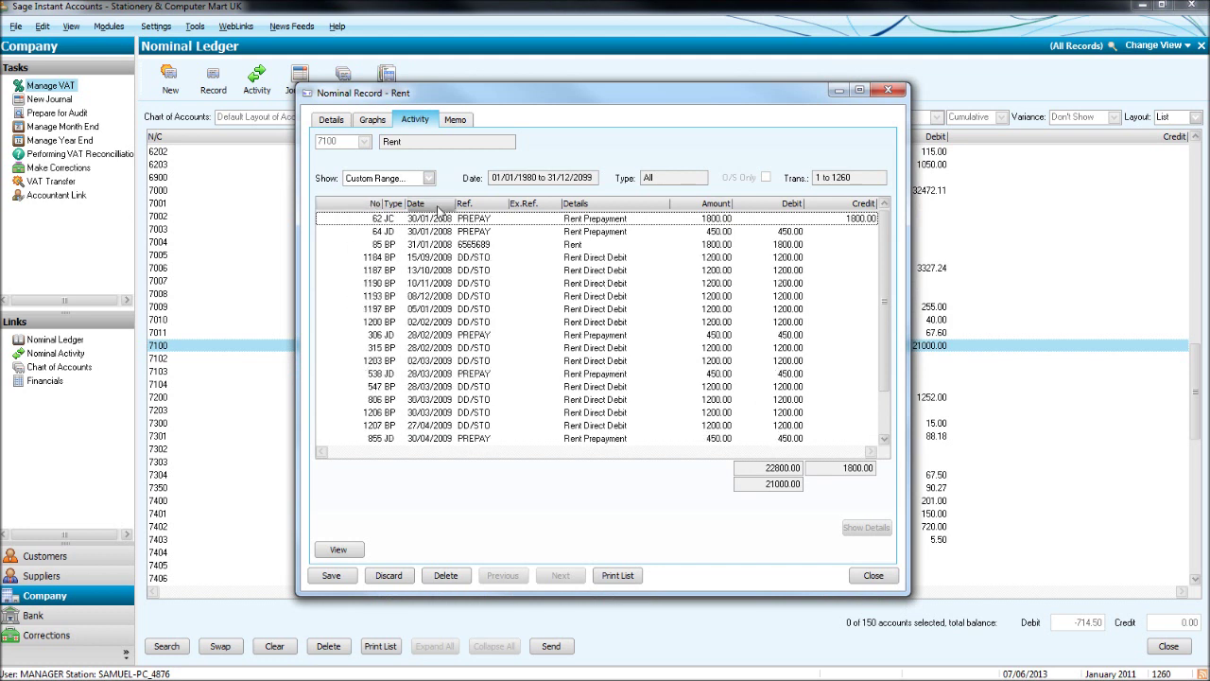
{"action": "left_click", "coordinate": [440, 206]}
{"action": "left_click", "coordinate": [439, 208]}
{"action": "left_click", "coordinate": [606, 206]}
{"action": "left_click", "coordinate": [605, 207]}
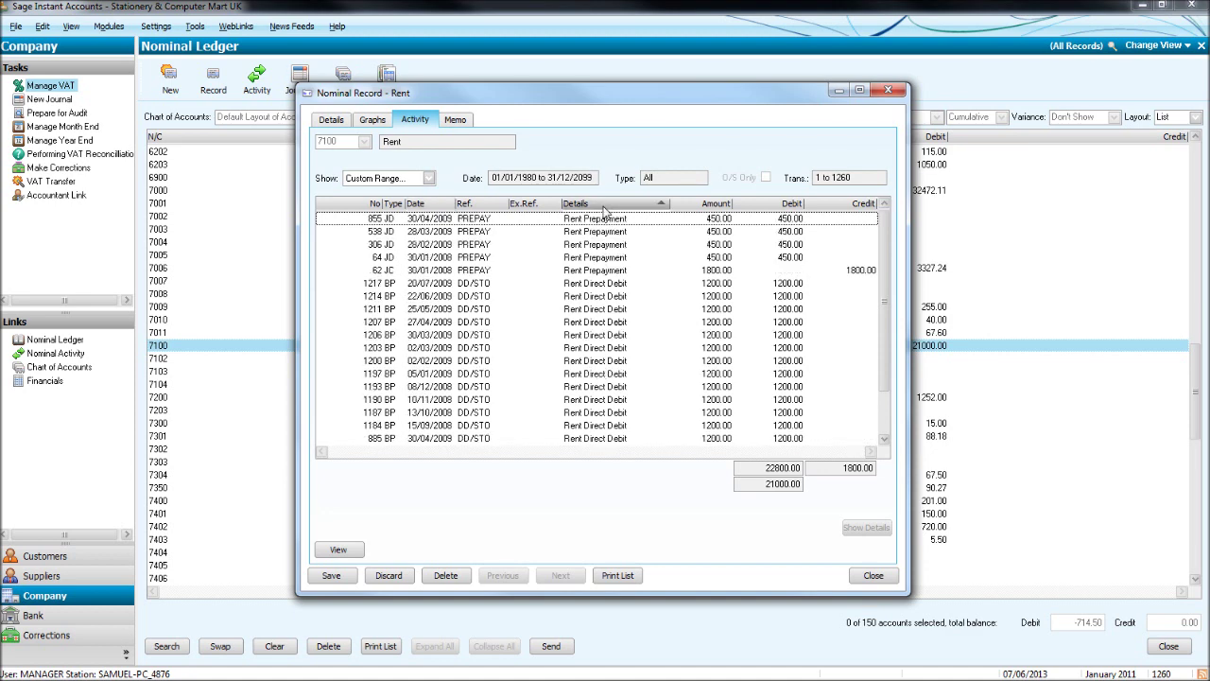
{"action": "left_click", "coordinate": [605, 206]}
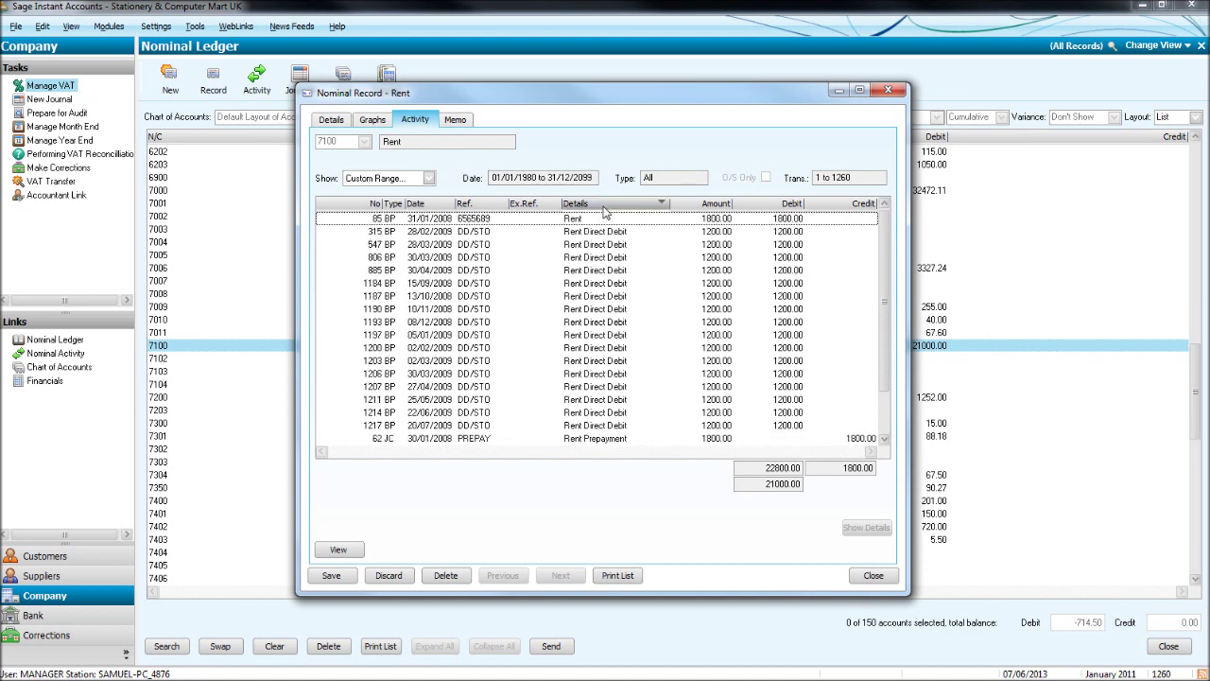
{"action": "left_click", "coordinate": [605, 206]}
{"action": "left_click", "coordinate": [606, 206]}
Sort the transactions by Amount and Debit, then back by No.
{"action": "left_click", "coordinate": [711, 206]}
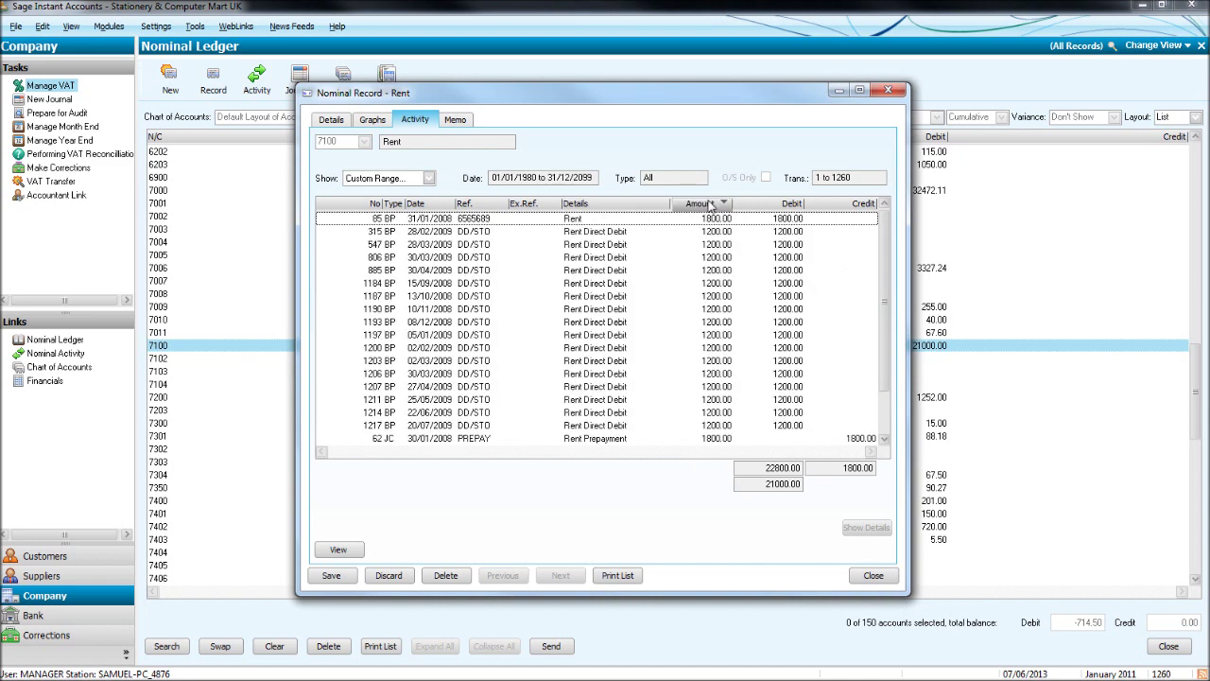
{"action": "left_click", "coordinate": [711, 205]}
{"action": "left_click", "coordinate": [712, 206]}
{"action": "left_click", "coordinate": [714, 206]}
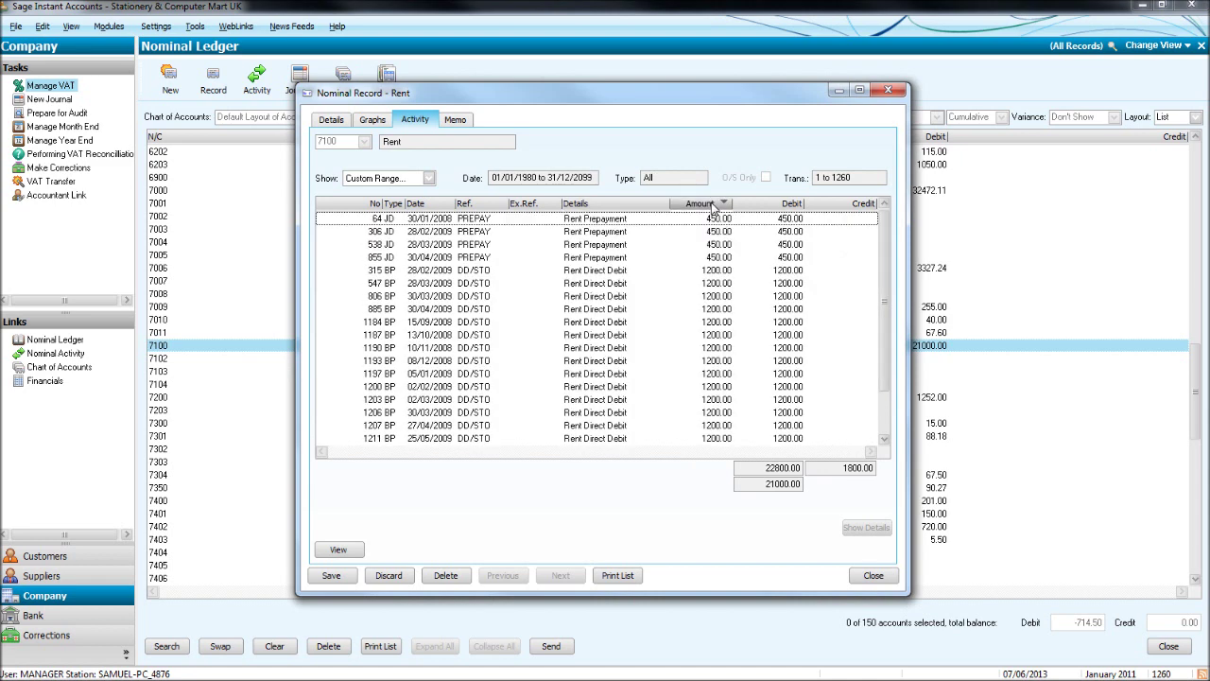
{"action": "left_click", "coordinate": [771, 204]}
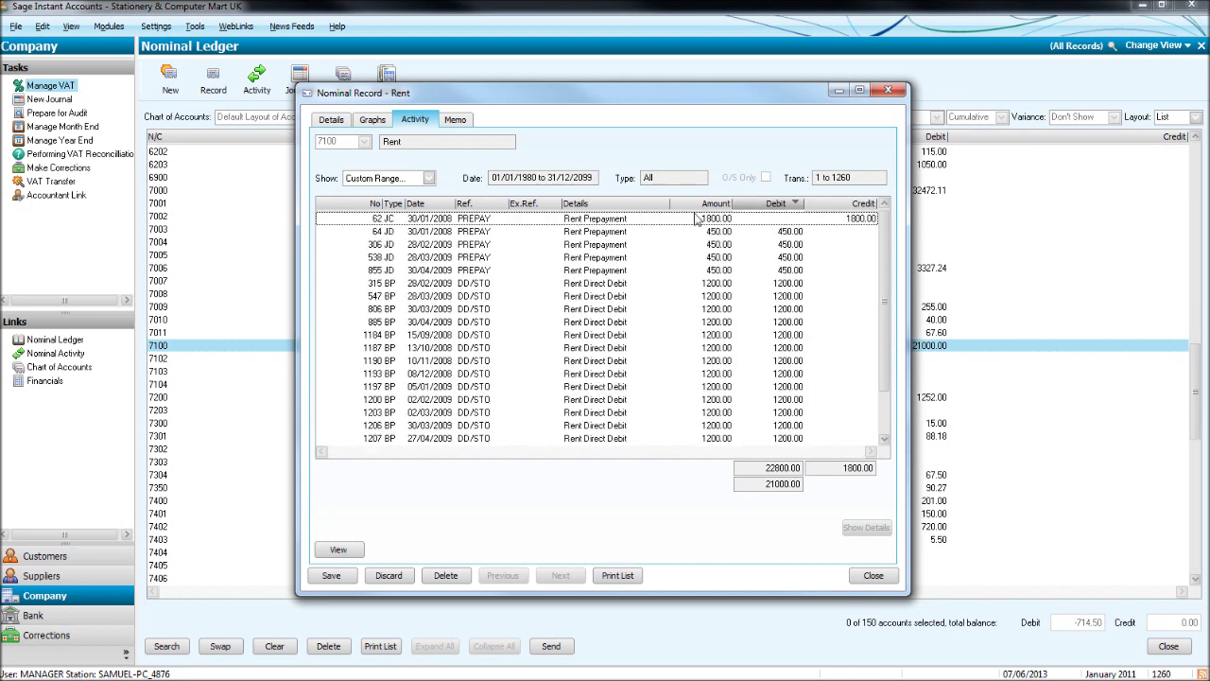
{"action": "left_click", "coordinate": [360, 204]}
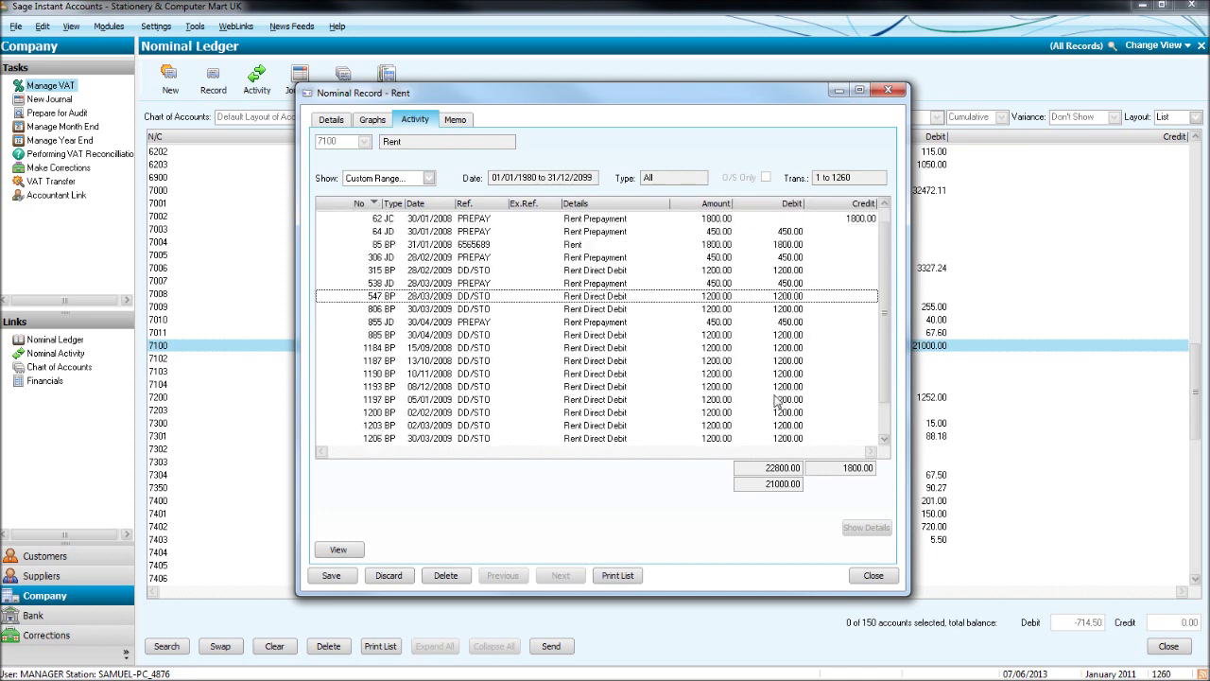
Browse down and up the transaction list, then close the Rent record.
{"action": "key", "text": "Down"}
{"action": "key", "text": "Down"}
{"action": "key", "text": "Down"}
{"action": "key", "text": "Down"}
{"action": "key", "text": "Down"}
{"action": "key", "text": "Down"}
{"action": "key", "text": "Down"}
{"action": "key", "text": "Down"}
{"action": "key", "text": "Down"}
{"action": "key", "text": "Down"}
{"action": "key", "text": "Down"}
{"action": "key", "text": "Down"}
{"action": "key", "text": "Down"}
{"action": "key", "text": "Down"}
{"action": "key", "text": "Down"}
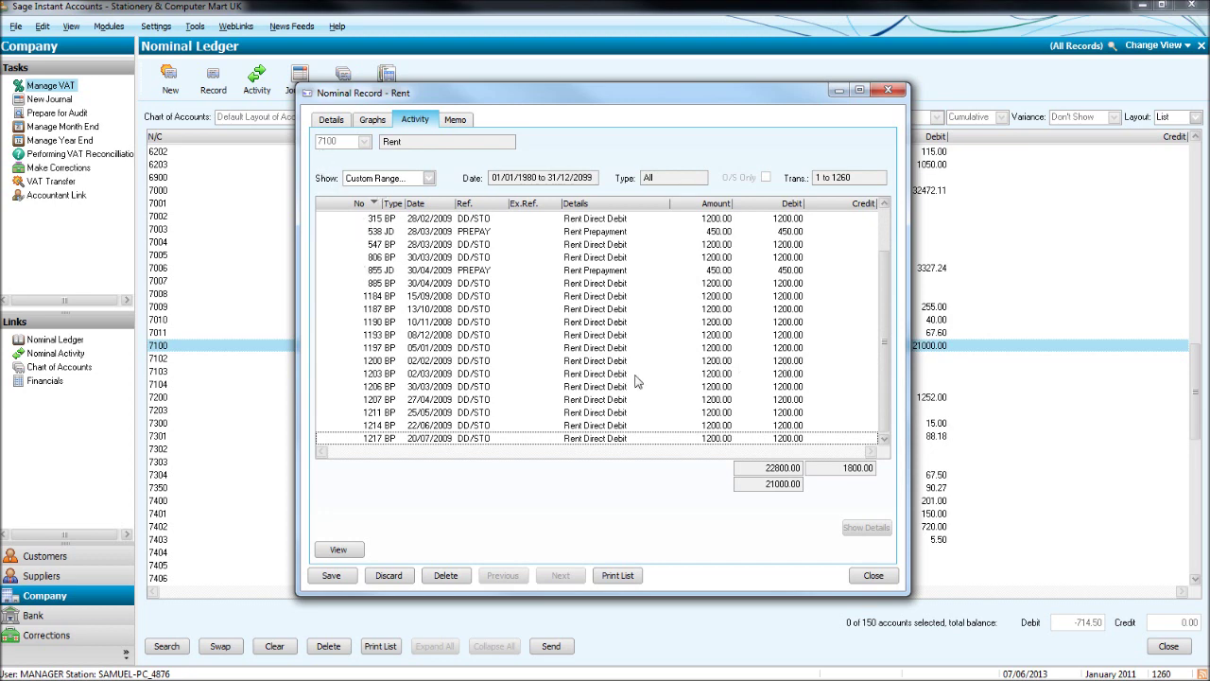
{"action": "key", "text": "Up"}
{"action": "key", "text": "Up"}
{"action": "key", "text": "Up"}
{"action": "key", "text": "Up"}
{"action": "key", "text": "Up"}
{"action": "key", "text": "Up"}
{"action": "key", "text": "Up"}
{"action": "key", "text": "Up"}
{"action": "key", "text": "Up"}
{"action": "key", "text": "Up"}
{"action": "key", "text": "Up"}
{"action": "key", "text": "Up"}
{"action": "key", "text": "Up"}
{"action": "key", "text": "Up"}
{"action": "key", "text": "Up"}
{"action": "key", "text": "Up"}
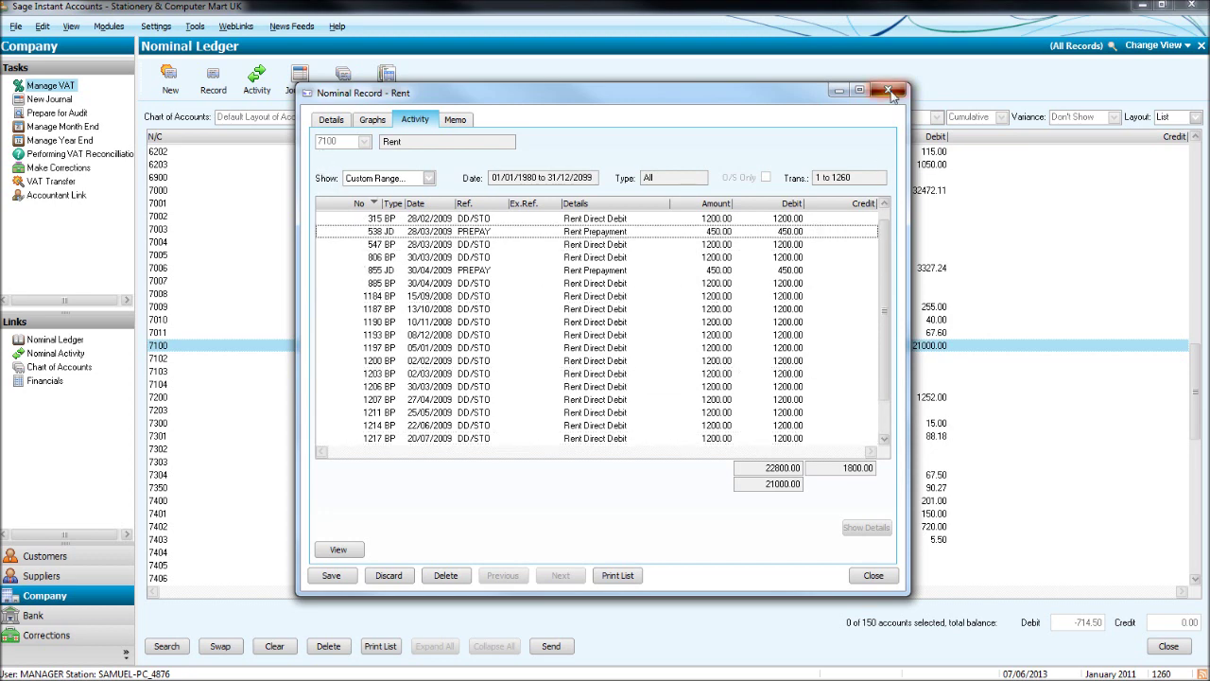
{"action": "left_click", "coordinate": [890, 92]}
{"action": "left_click", "coordinate": [640, 348]}
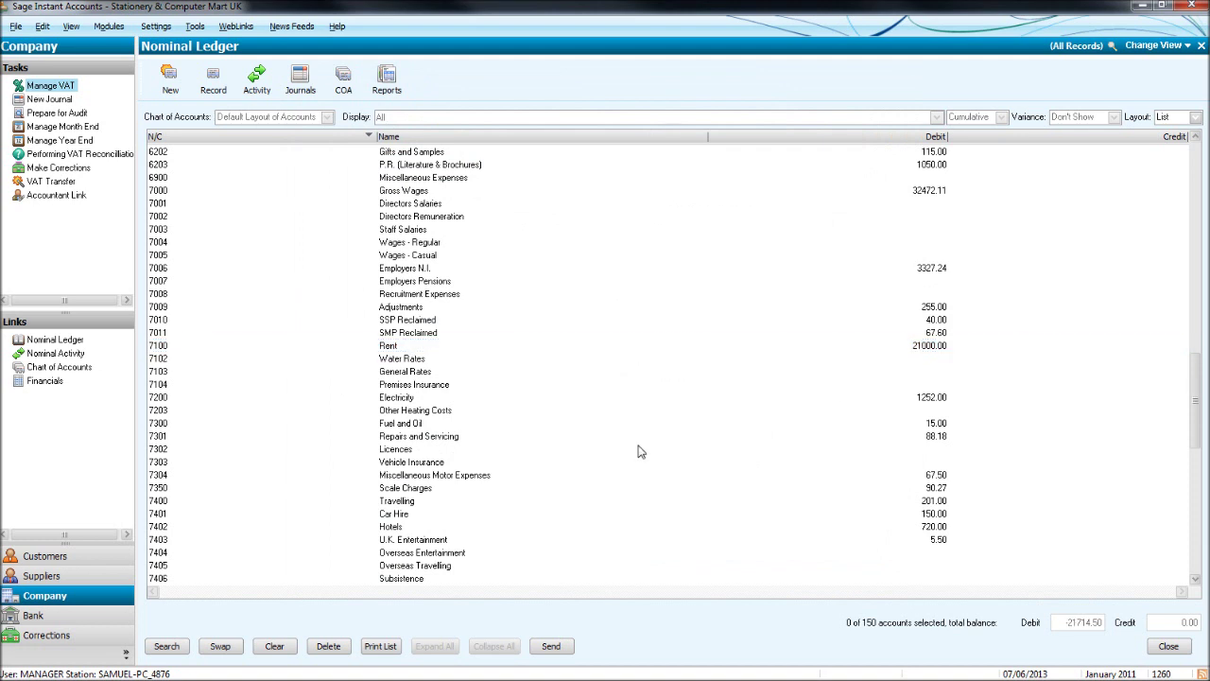
{"action": "key", "text": "Down"}
{"action": "key", "text": "Down"}
{"action": "key", "text": "Down"}
{"action": "key", "text": "Down"}
{"action": "key", "text": "Down"}
{"action": "key", "text": "Down"}
{"action": "key", "text": "Down"}
{"action": "key", "text": "Down"}
{"action": "key", "text": "Down"}
{"action": "key", "text": "Down"}
{"action": "key", "text": "Down"}
{"action": "key", "text": "Down"}
{"action": "key", "text": "Down"}
{"action": "key", "text": "Down"}
{"action": "key", "text": "Down"}
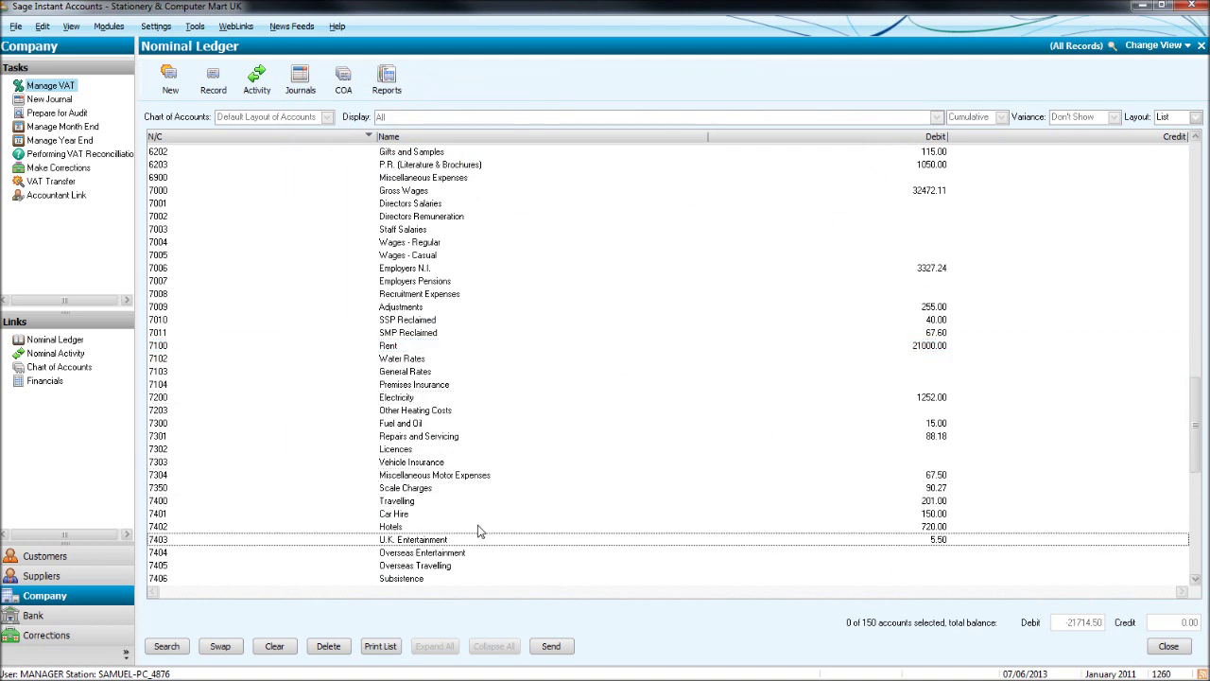
{"action": "double_click", "coordinate": [478, 528]}
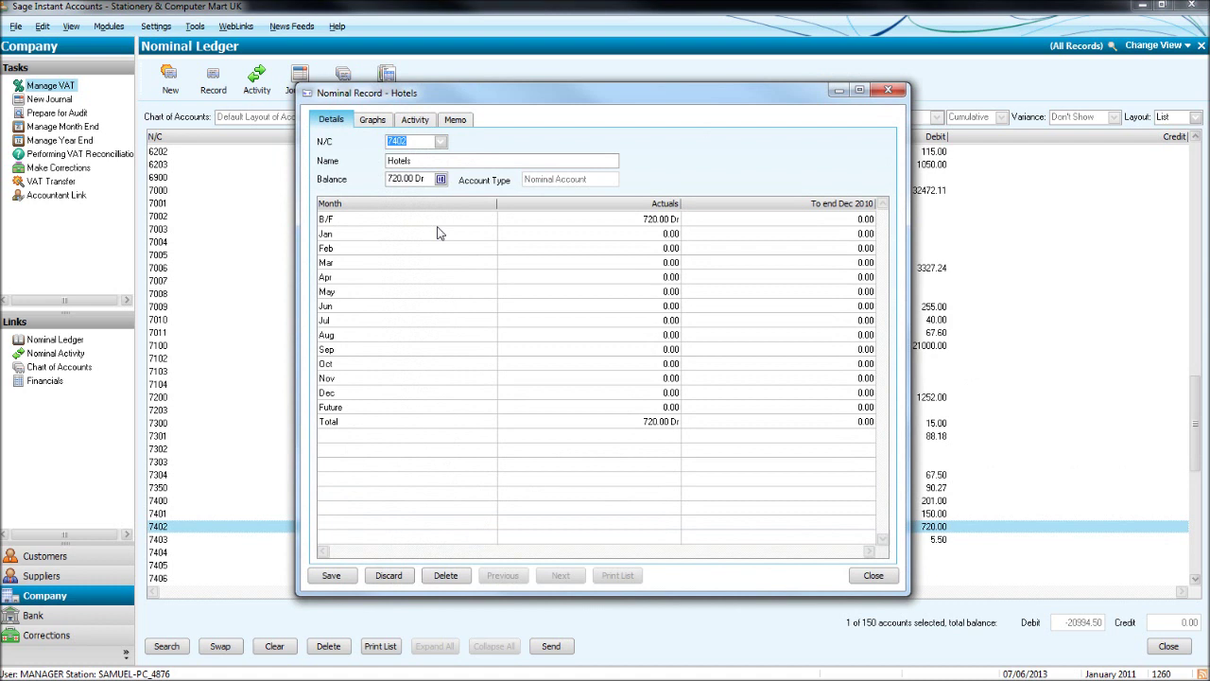
{"action": "left_click", "coordinate": [412, 120]}
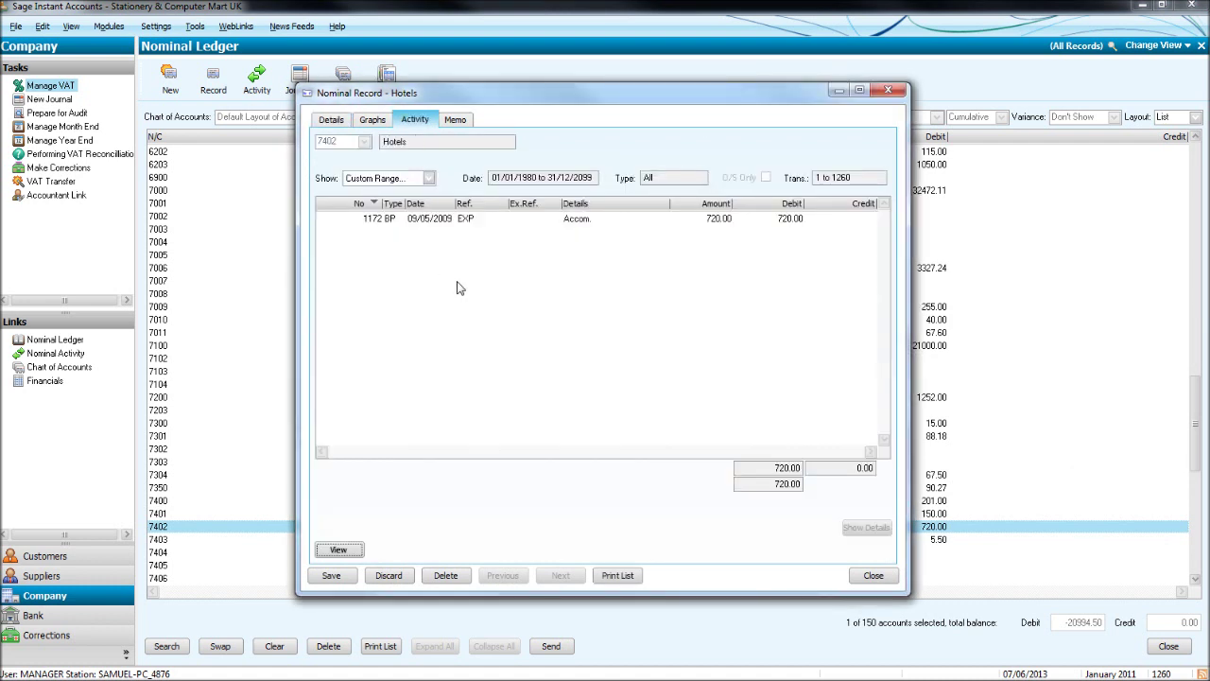
{"action": "left_click", "coordinate": [448, 225]}
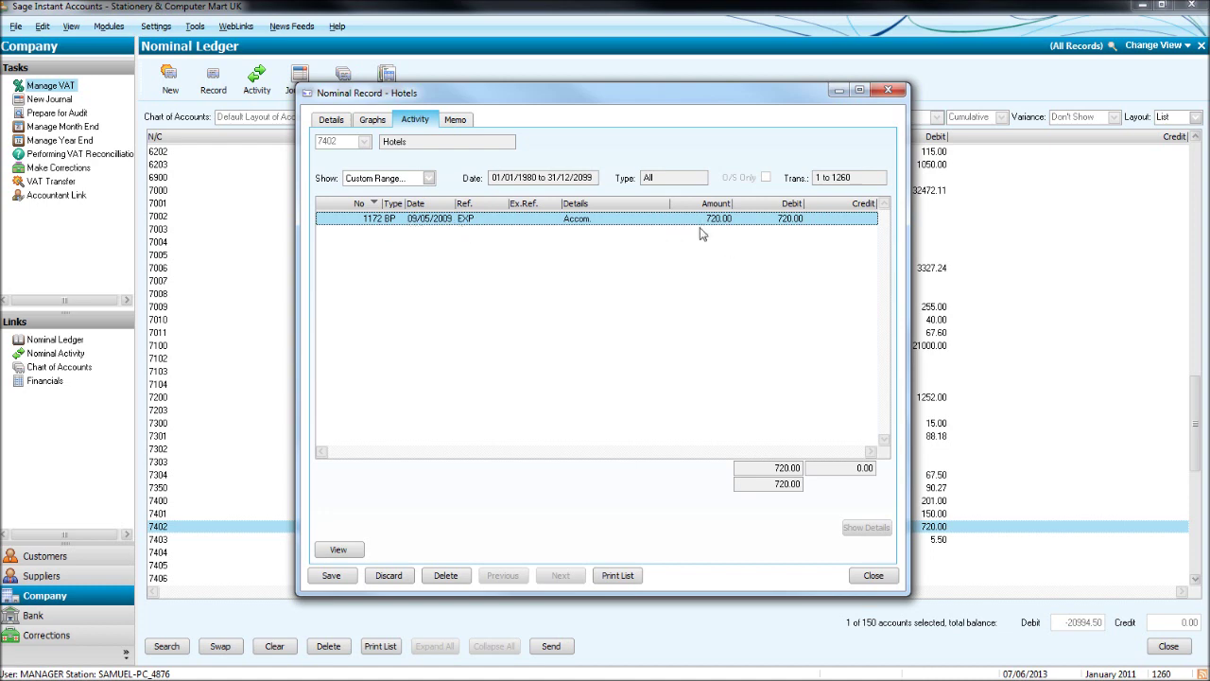
{"action": "left_click", "coordinate": [903, 94]}
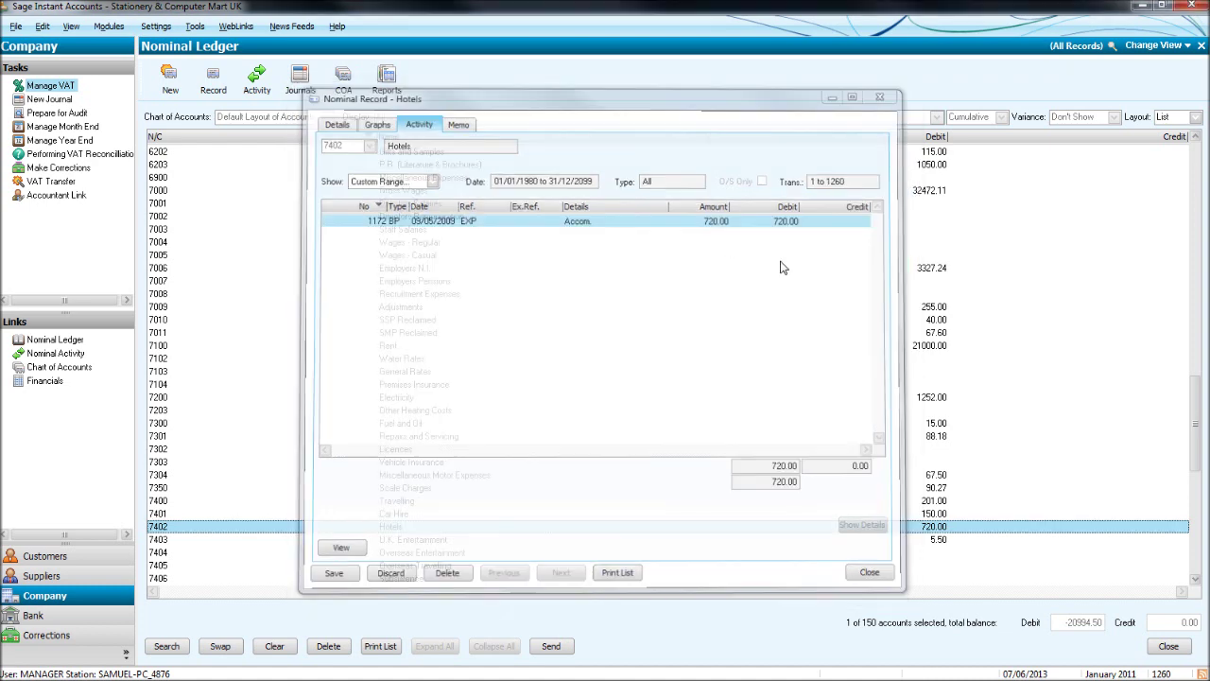
{"action": "double_click", "coordinate": [528, 525]}
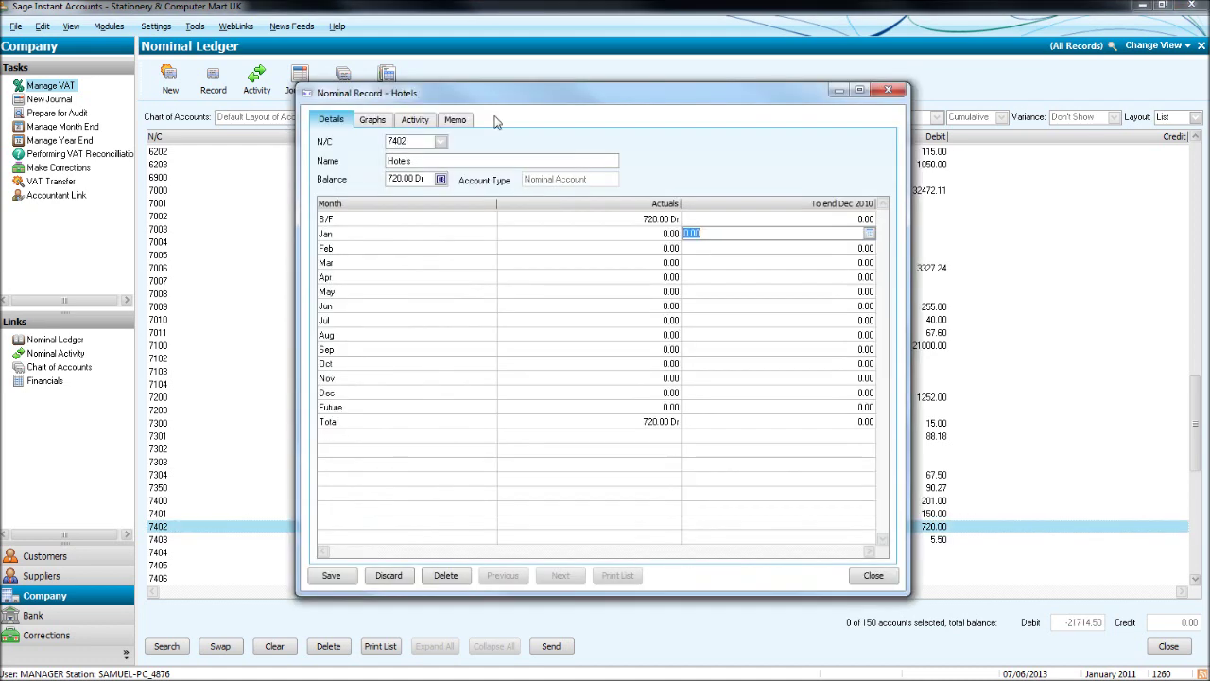
{"action": "left_click", "coordinate": [416, 120]}
{"action": "left_click", "coordinate": [888, 89]}
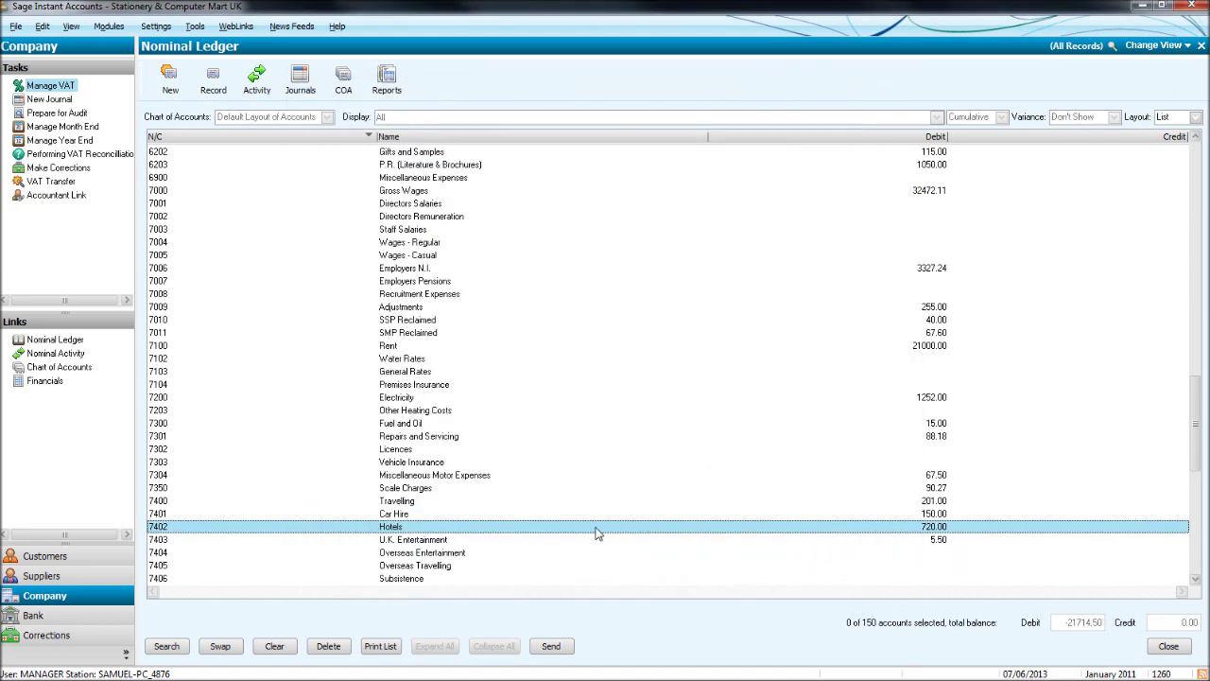
Check the 7402 Hotels account's activity, then close it and clear the selection.
{"action": "left_click", "coordinate": [546, 531]}
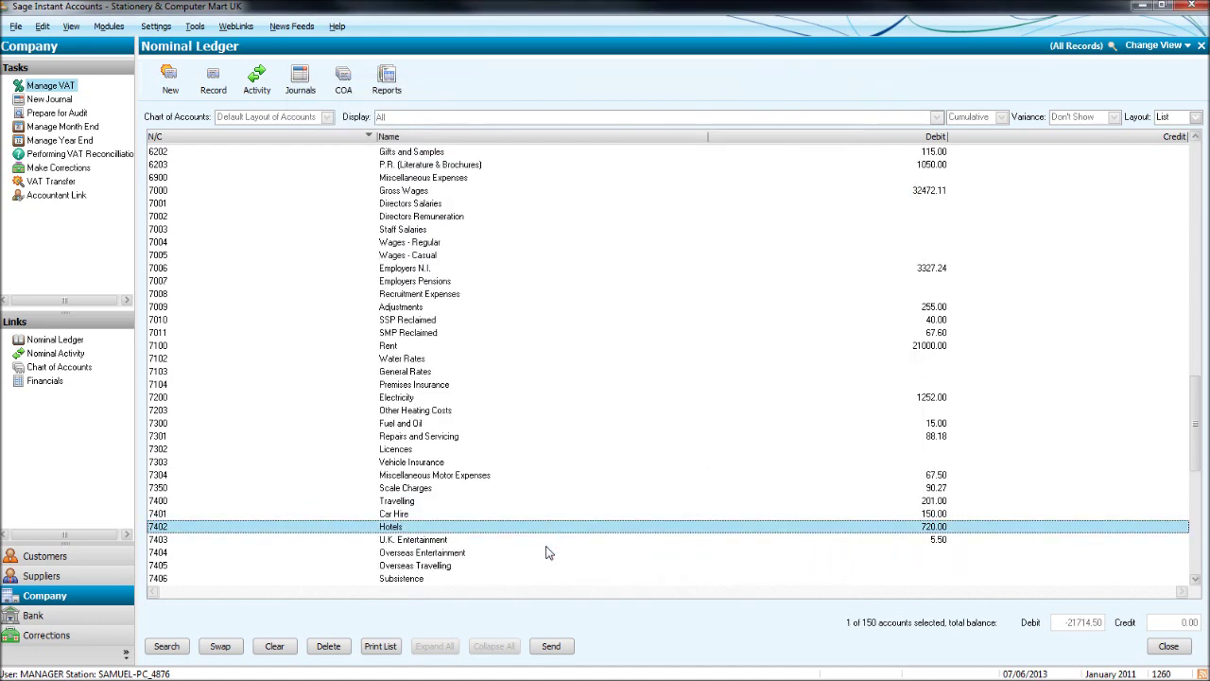
{"action": "left_click", "coordinate": [264, 85]}
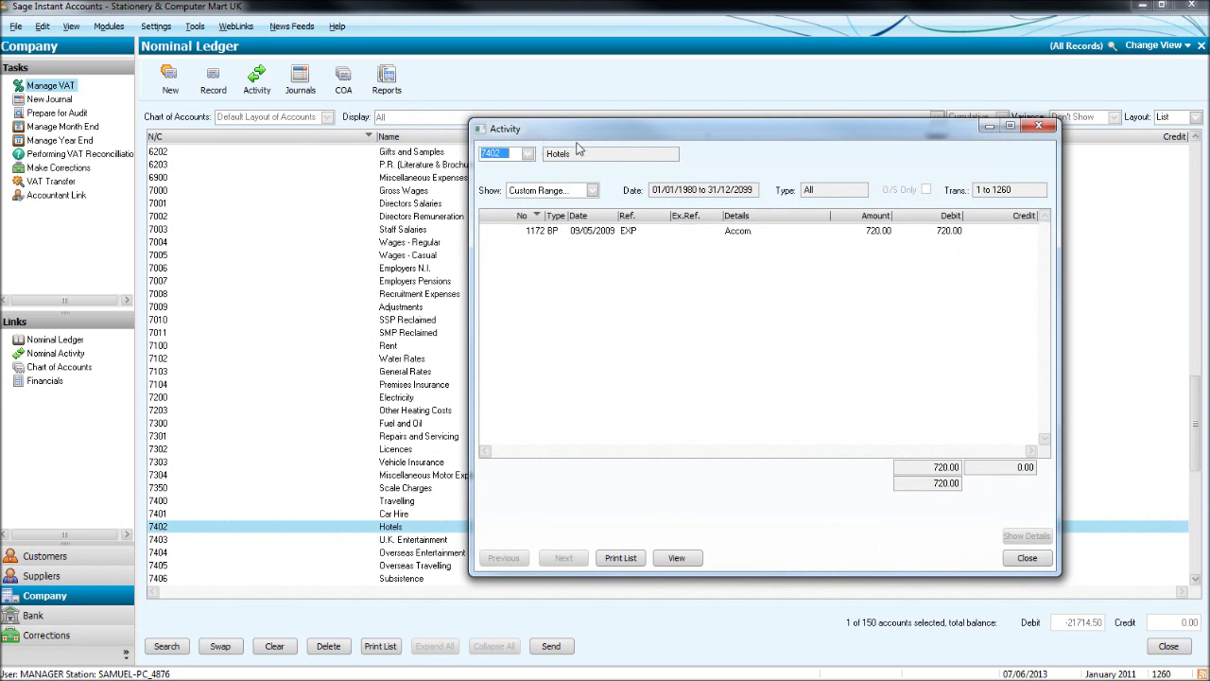
{"action": "left_click", "coordinate": [1042, 128]}
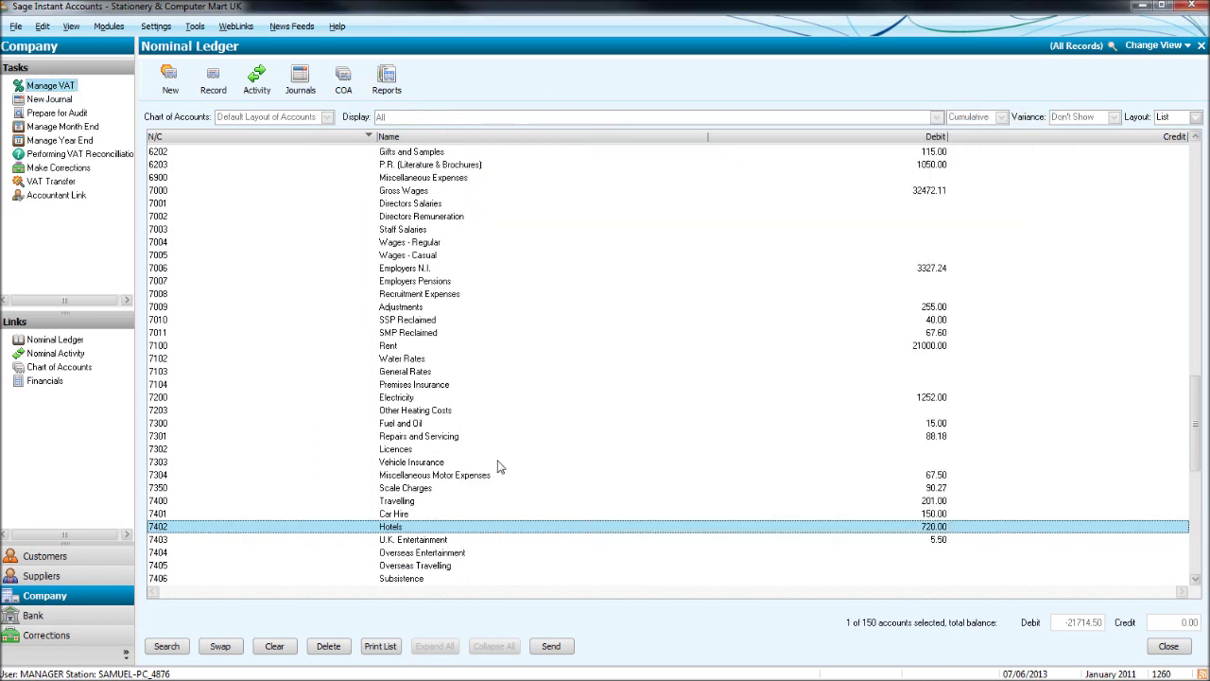
{"action": "left_click", "coordinate": [461, 535]}
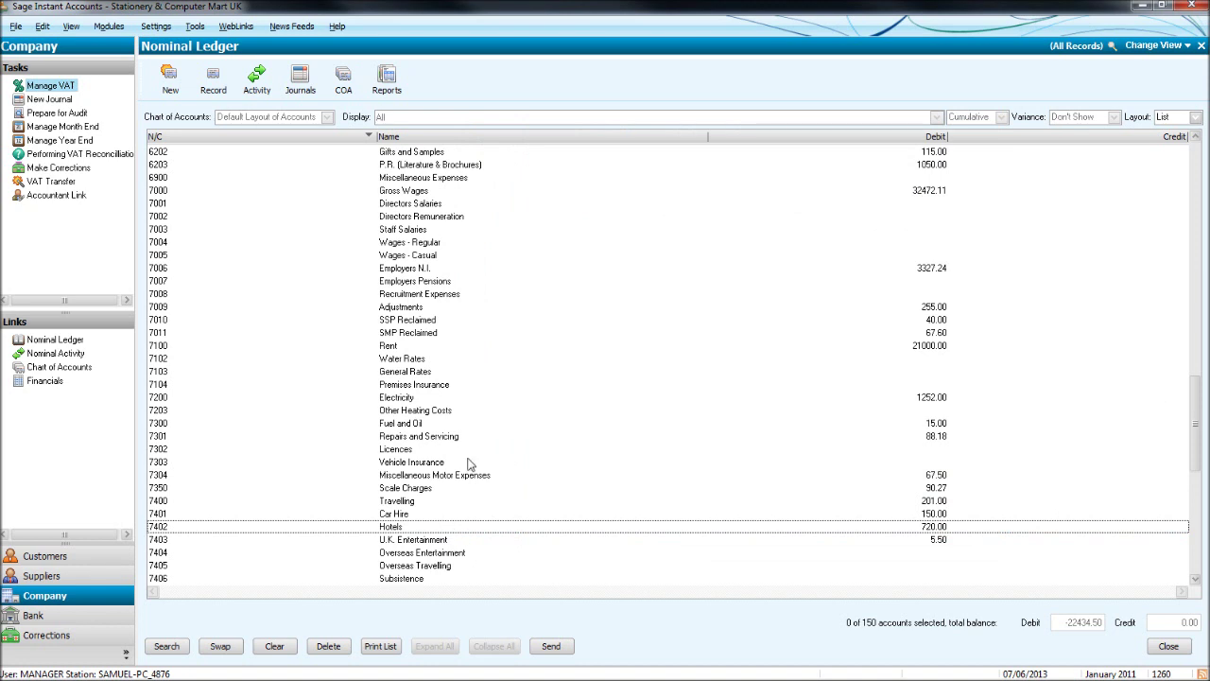
Move up the account list and select 7100 Rent.
{"action": "key", "text": "Up"}
{"action": "key", "text": "Up"}
{"action": "key", "text": "Up"}
{"action": "key", "text": "Up"}
{"action": "key", "text": "Up"}
{"action": "key", "text": "Up"}
{"action": "key", "text": "Up"}
{"action": "key", "text": "Up"}
{"action": "key", "text": "Up"}
{"action": "key", "text": "Up"}
{"action": "key", "text": "Up"}
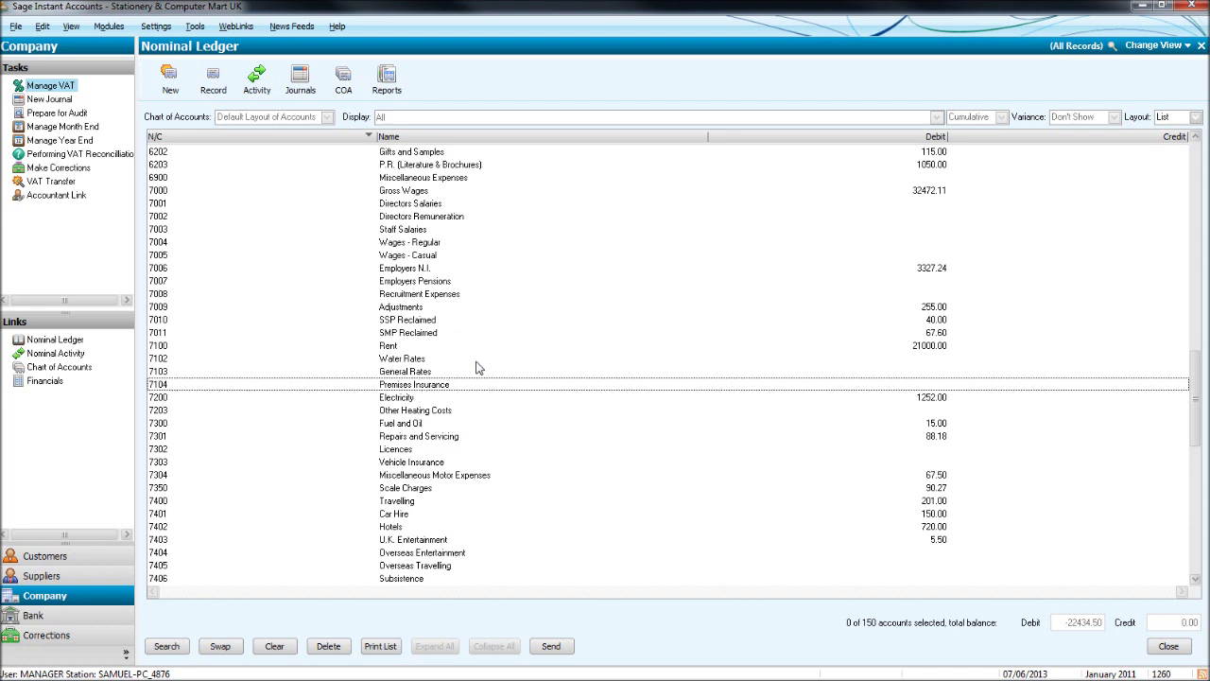
{"action": "key", "text": "Up"}
{"action": "key", "text": "Up"}
{"action": "key", "text": "Up"}
{"action": "key", "text": "Up"}
{"action": "key", "text": "Up"}
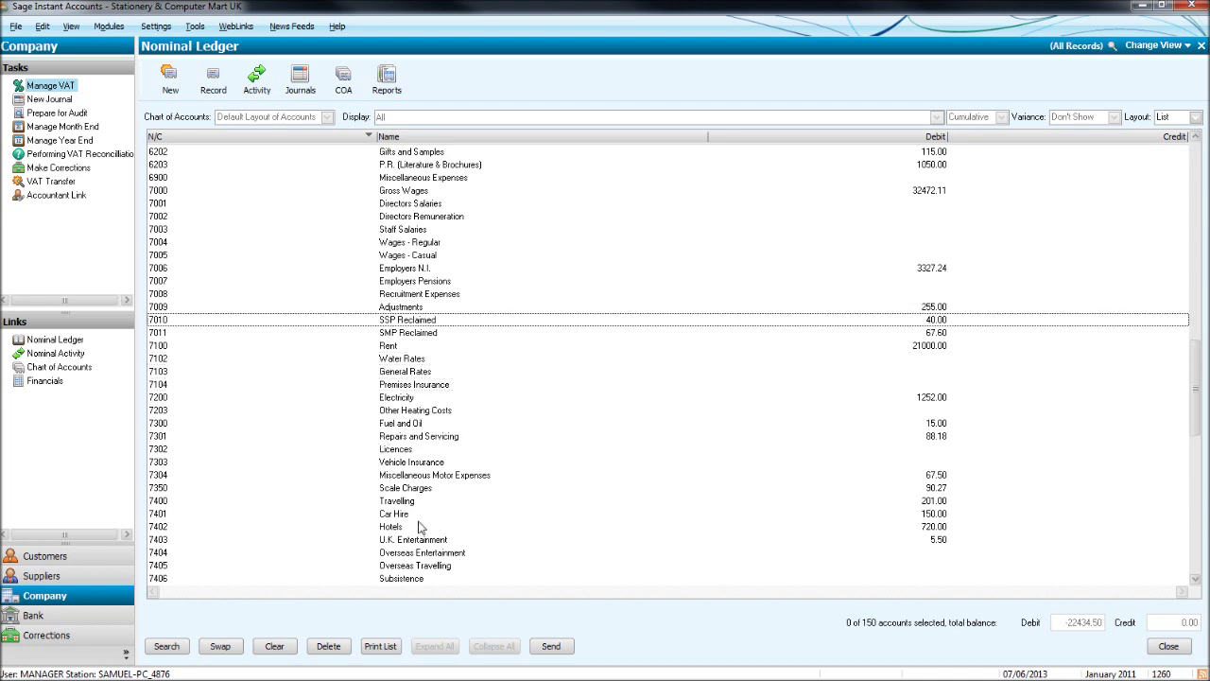
{"action": "left_click", "coordinate": [457, 349]}
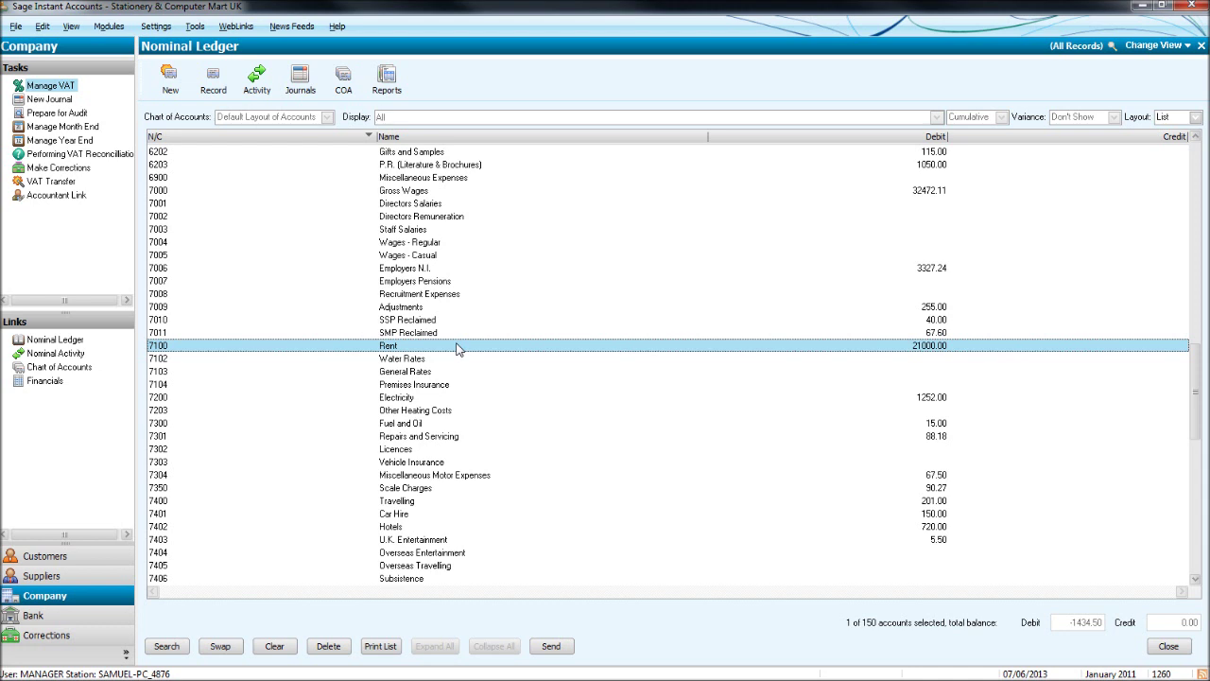
Rename account 7100 to 'Rent - Premises A', save it, and select 7402 Hotels.
{"action": "double_click", "coordinate": [458, 349]}
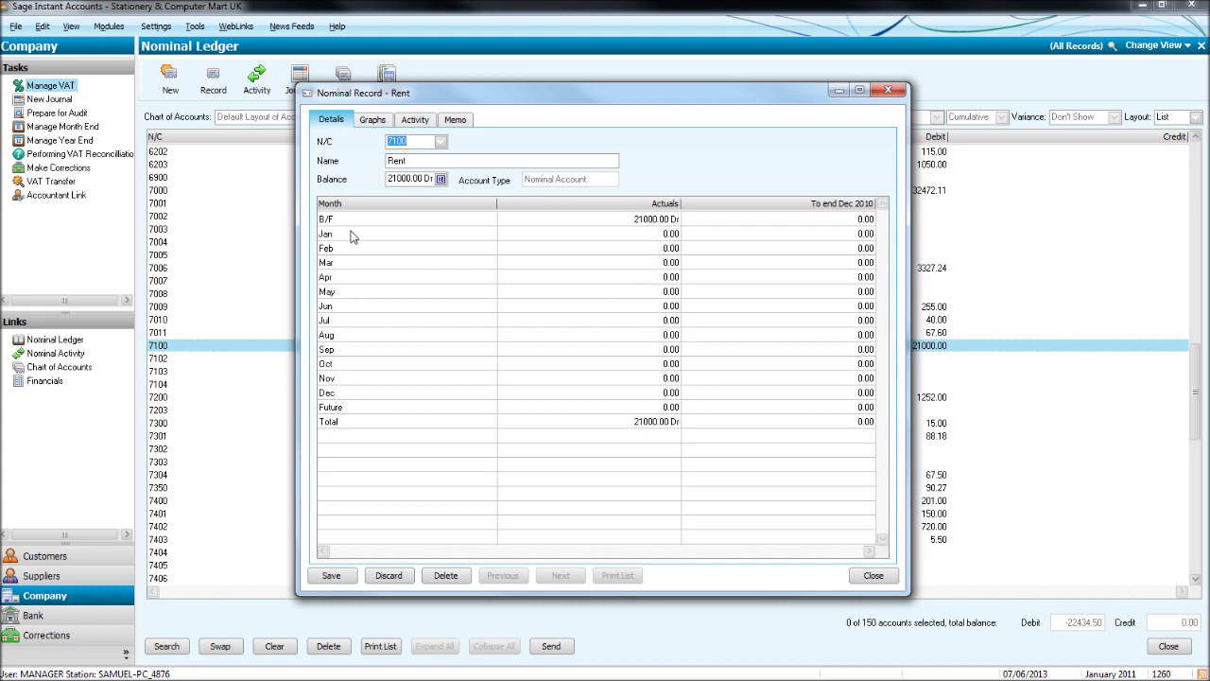
{"action": "left_click", "coordinate": [436, 161]}
{"action": "left_click", "coordinate": [333, 577]}
{"action": "left_click", "coordinate": [889, 90]}
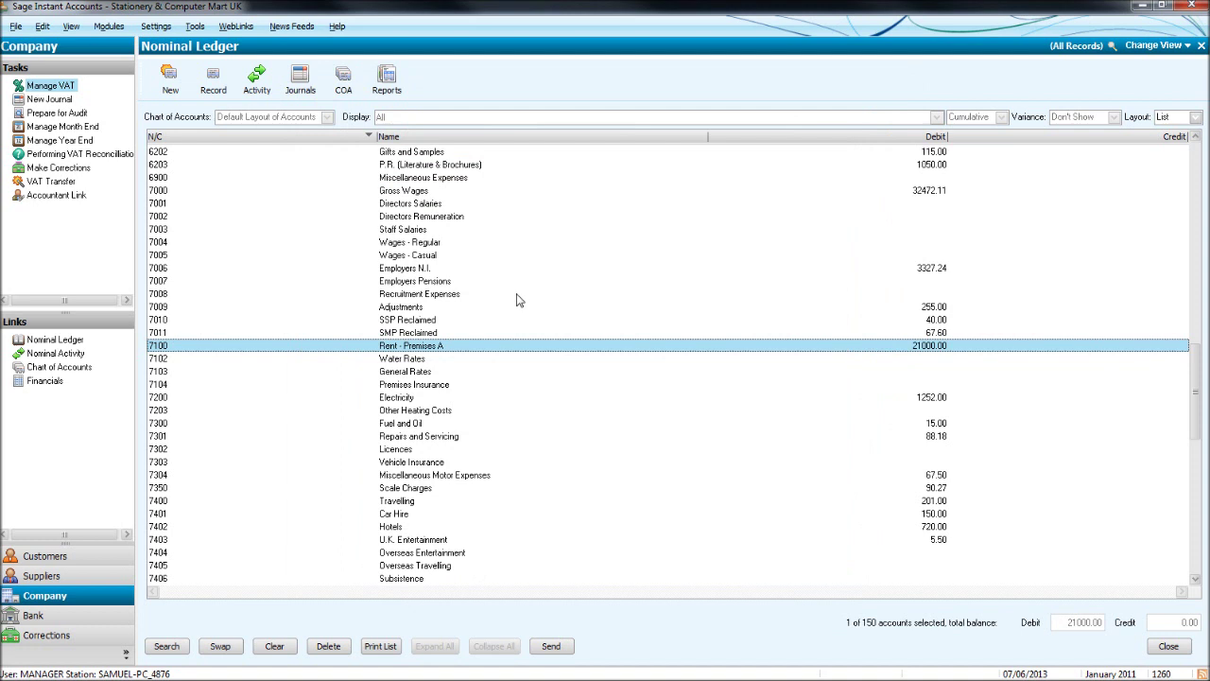
{"action": "left_click", "coordinate": [382, 348]}
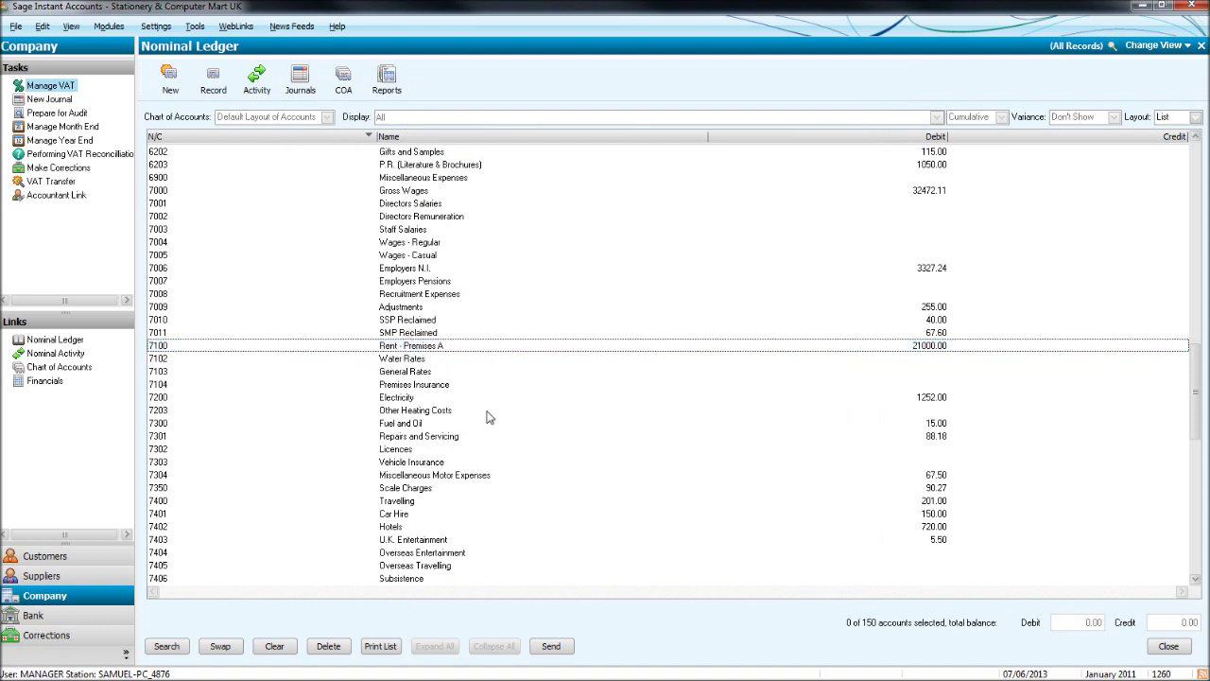
{"action": "left_click", "coordinate": [397, 528]}
Append ' - Director A' to account 7402's name, making 'Hotels - Director A', and save.
{"action": "left_click", "coordinate": [402, 531]}
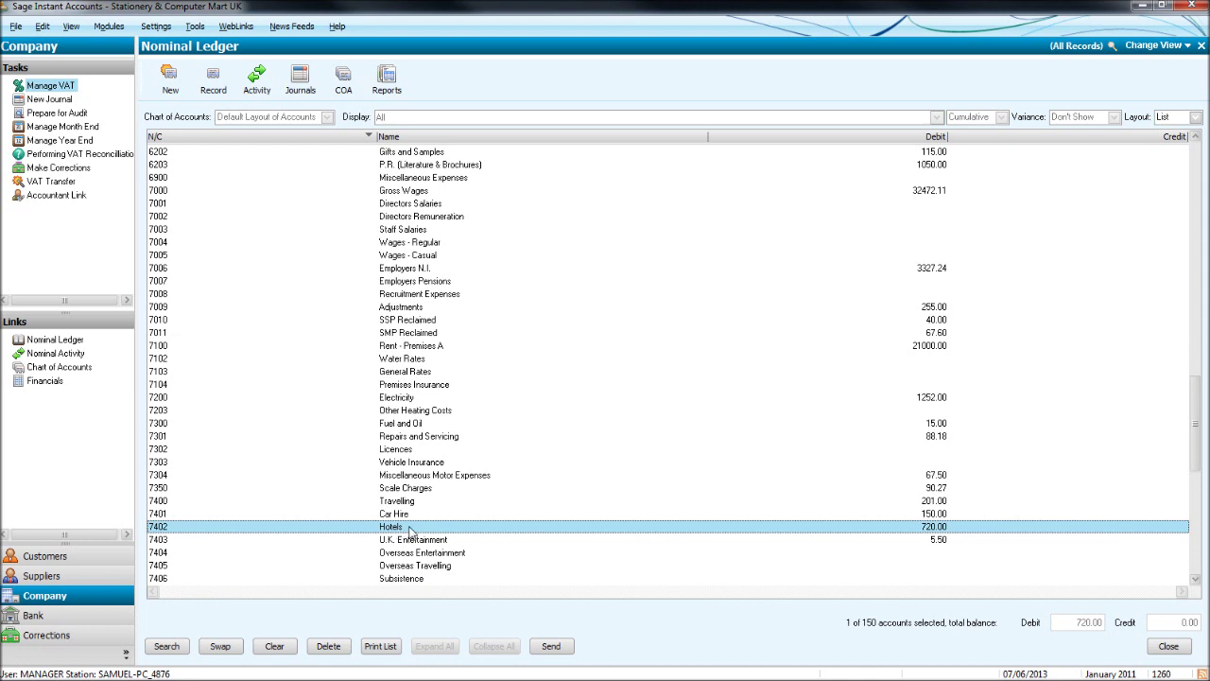
{"action": "double_click", "coordinate": [410, 529]}
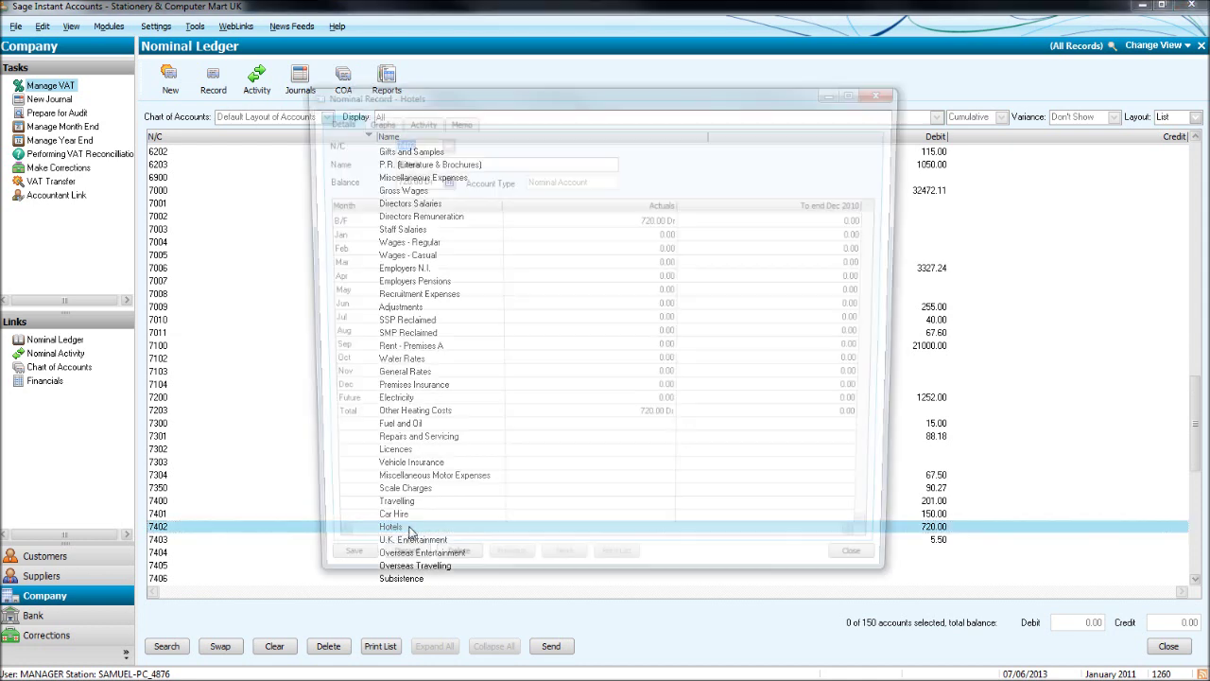
{"action": "left_click", "coordinate": [421, 163]}
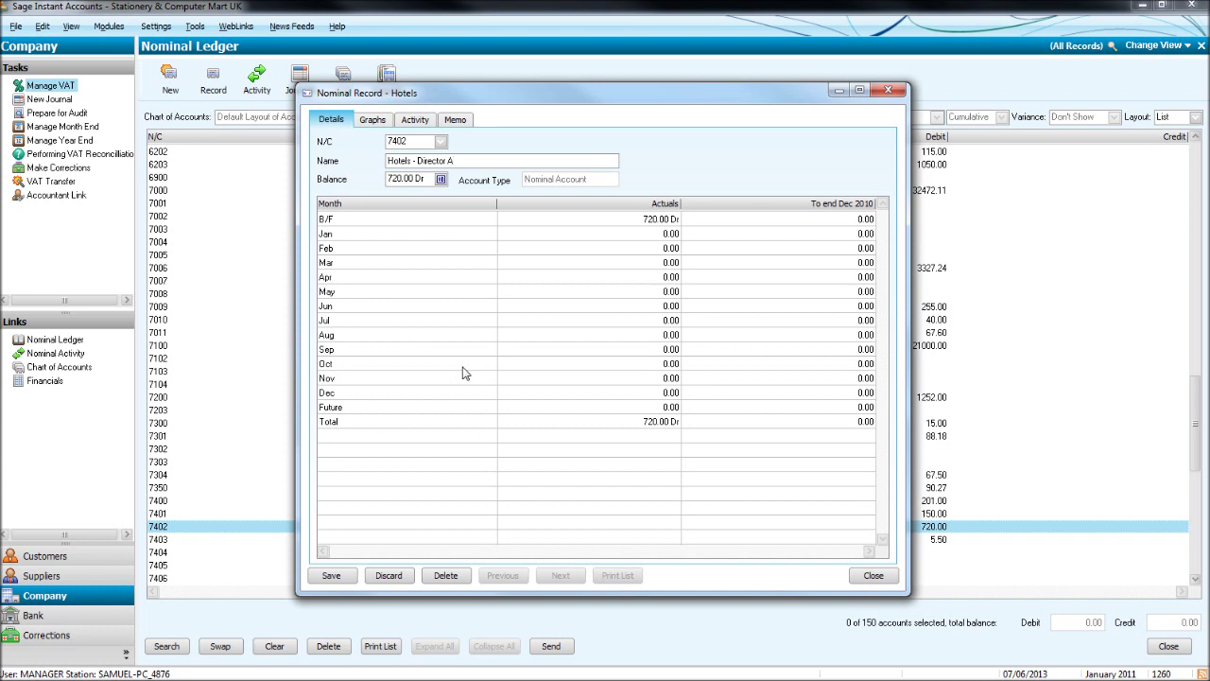
{"action": "left_click", "coordinate": [331, 575]}
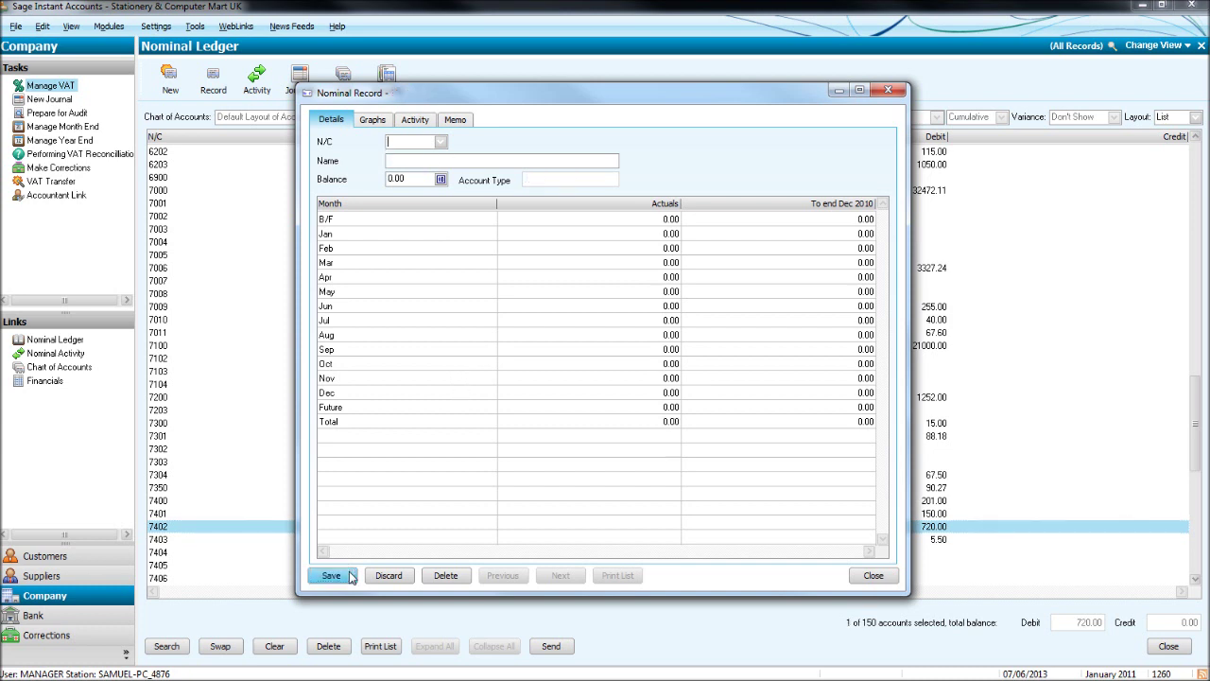
{"action": "left_click", "coordinate": [894, 92]}
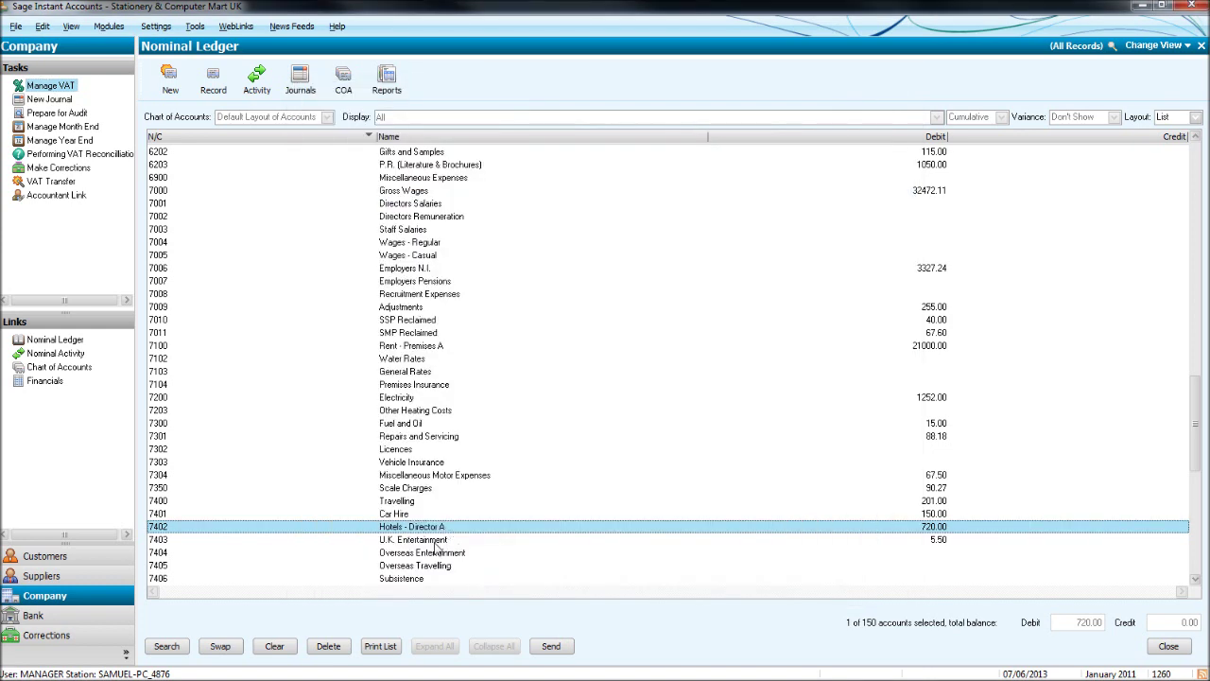
{"action": "left_click", "coordinate": [376, 528]}
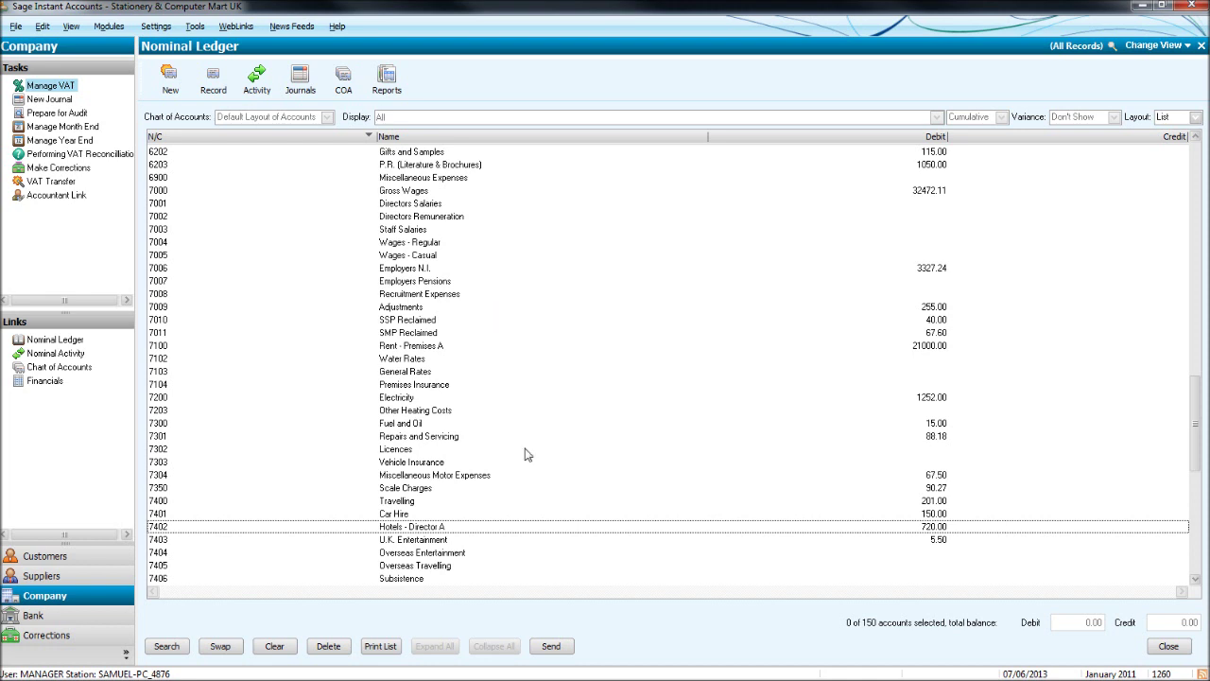
{"action": "key", "text": "Down"}
{"action": "key", "text": "Down"}
{"action": "key", "text": "Down"}
{"action": "key", "text": "Down"}
{"action": "key", "text": "Down"}
{"action": "key", "text": "Down"}
{"action": "key", "text": "Down"}
{"action": "key", "text": "Down"}
{"action": "key", "text": "Down"}
{"action": "key", "text": "Down"}
{"action": "key", "text": "Down"}
{"action": "key", "text": "Down"}
{"action": "key", "text": "Down"}
{"action": "key", "text": "Down"}
{"action": "key", "text": "Down"}
{"action": "key", "text": "Down"}
{"action": "key", "text": "Down"}
{"action": "key", "text": "Down"}
{"action": "key", "text": "Down"}
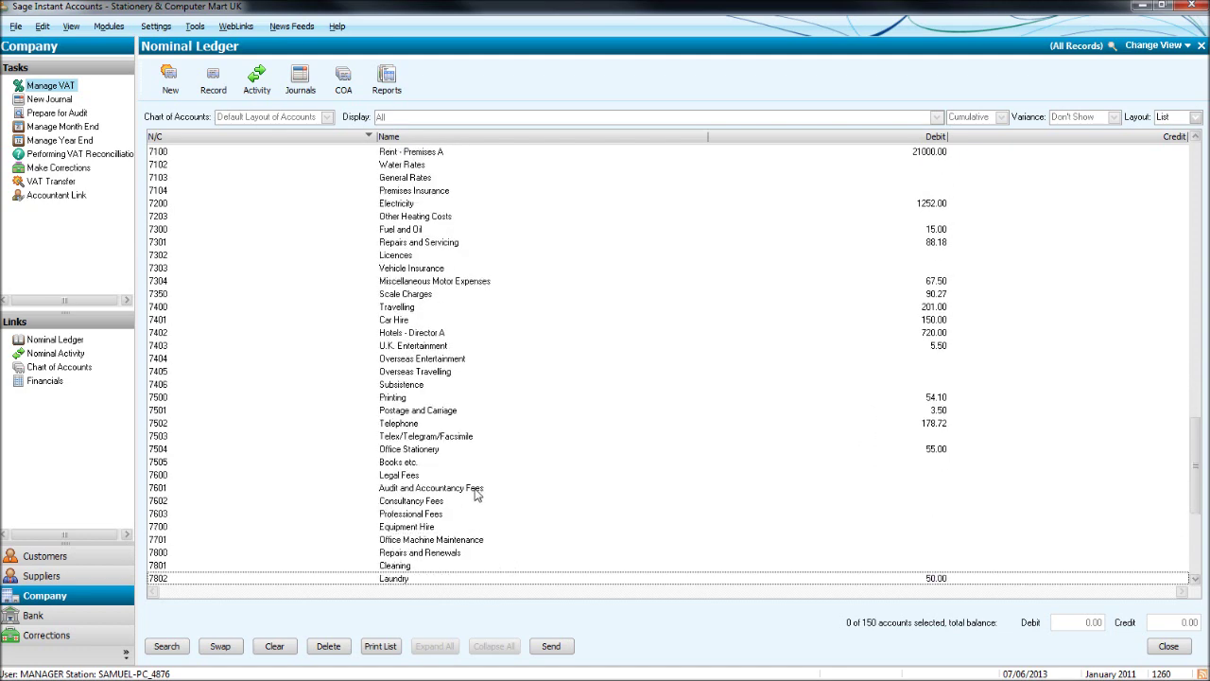
{"action": "key", "text": "Down"}
{"action": "key", "text": "Down"}
{"action": "key", "text": "Down"}
{"action": "key", "text": "Down"}
{"action": "key", "text": "Down"}
{"action": "key", "text": "Down"}
{"action": "key", "text": "Down"}
{"action": "key", "text": "Down"}
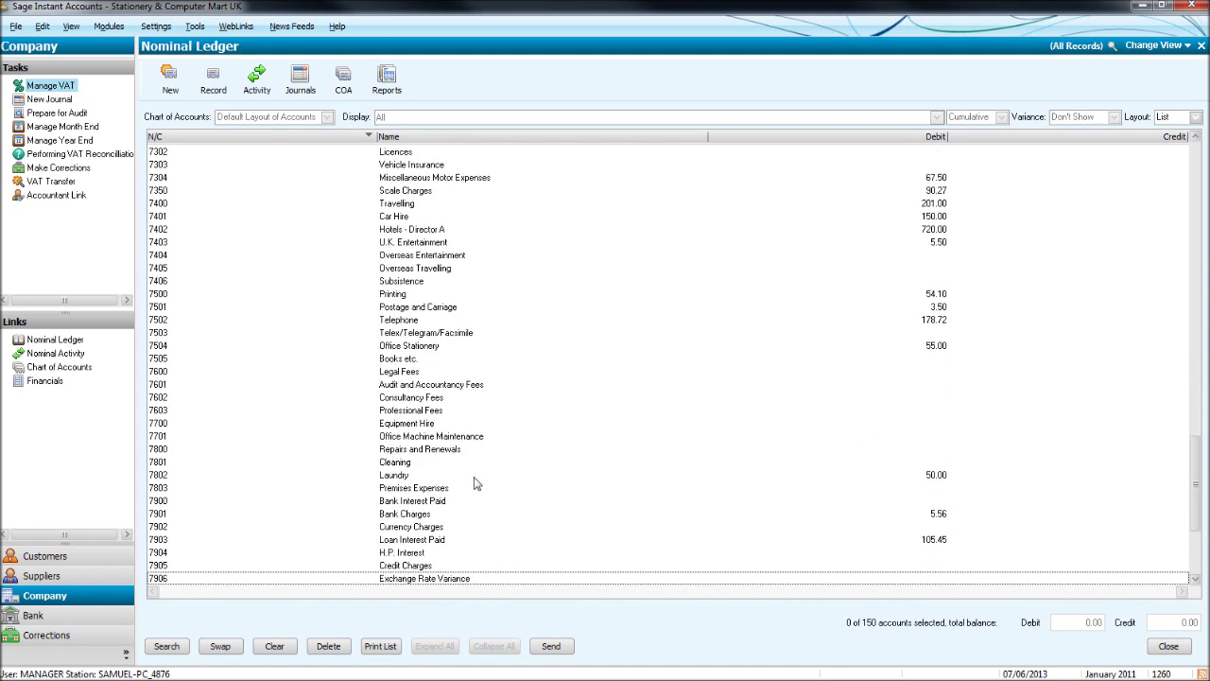
{"action": "key", "text": "Down"}
{"action": "key", "text": "Down"}
{"action": "key", "text": "Down"}
{"action": "key", "text": "Down"}
{"action": "key", "text": "Down"}
{"action": "key", "text": "Down"}
{"action": "key", "text": "Down"}
{"action": "key", "text": "Down"}
{"action": "key", "text": "Down"}
{"action": "key", "text": "Down"}
{"action": "key", "text": "Down"}
{"action": "key", "text": "Down"}
{"action": "key", "text": "Down"}
{"action": "key", "text": "Down"}
{"action": "key", "text": "Down"}
{"action": "key", "text": "Down"}
{"action": "key", "text": "Down"}
{"action": "key", "text": "Down"}
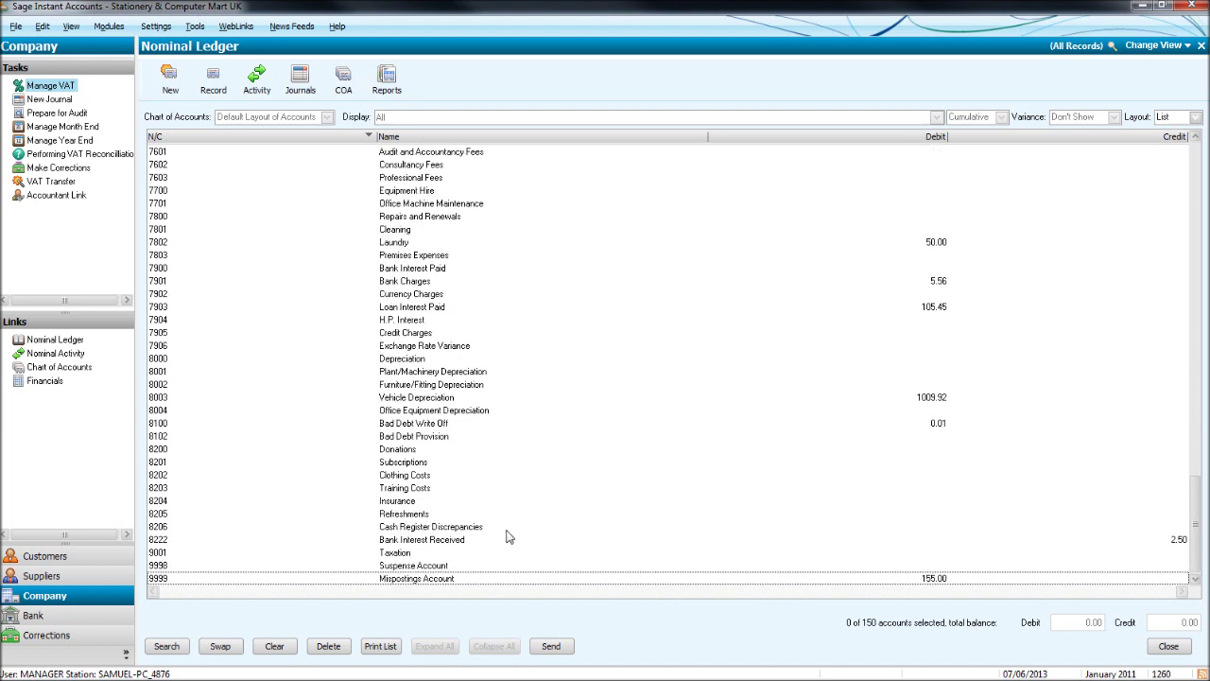
{"action": "key", "text": "Up"}
{"action": "key", "text": "Up"}
{"action": "key", "text": "Up"}
{"action": "key", "text": "Up"}
{"action": "key", "text": "Up"}
{"action": "key", "text": "Up"}
{"action": "key", "text": "Up"}
{"action": "key", "text": "Up"}
{"action": "key", "text": "Up"}
{"action": "key", "text": "Up"}
{"action": "key", "text": "Up"}
{"action": "key", "text": "Up"}
{"action": "key", "text": "Up"}
{"action": "key", "text": "Up"}
{"action": "key", "text": "Up"}
{"action": "key", "text": "Up"}
{"action": "key", "text": "Up"}
{"action": "key", "text": "Up"}
{"action": "key", "text": "Up"}
{"action": "key", "text": "Up"}
{"action": "key", "text": "Up"}
{"action": "key", "text": "Up"}
{"action": "key", "text": "Up"}
{"action": "key", "text": "Up"}
{"action": "key", "text": "Up"}
{"action": "key", "text": "Up"}
{"action": "key", "text": "Up"}
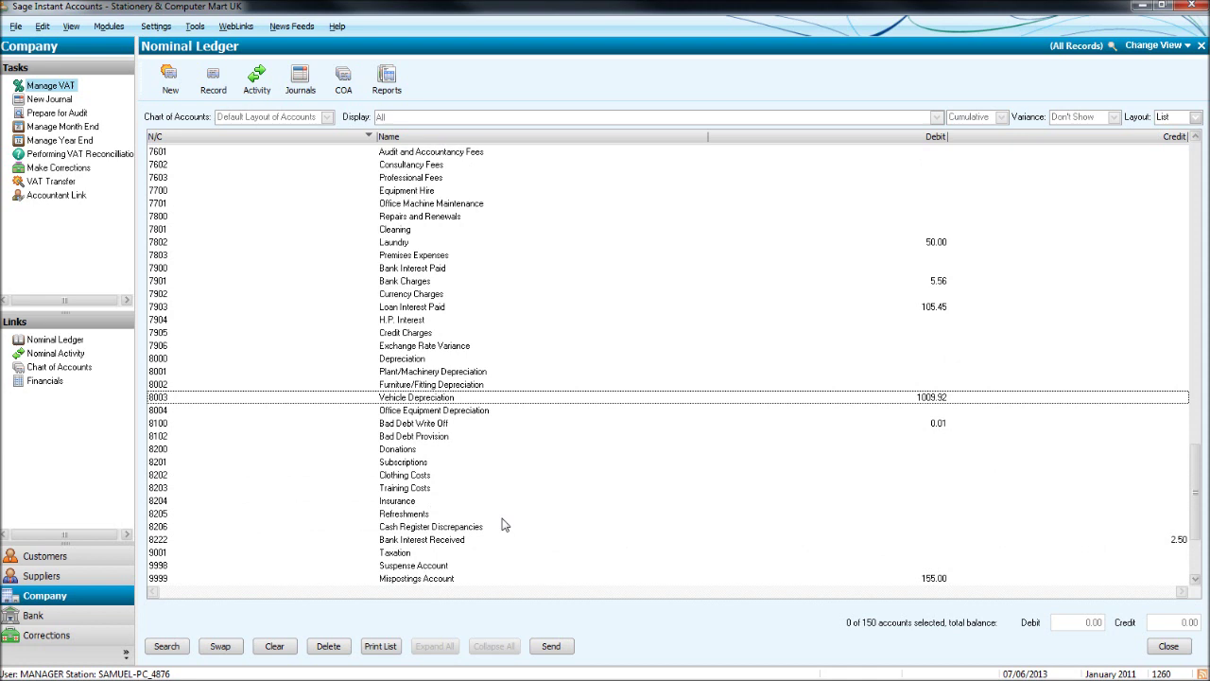
{"action": "left_click", "coordinate": [520, 295]}
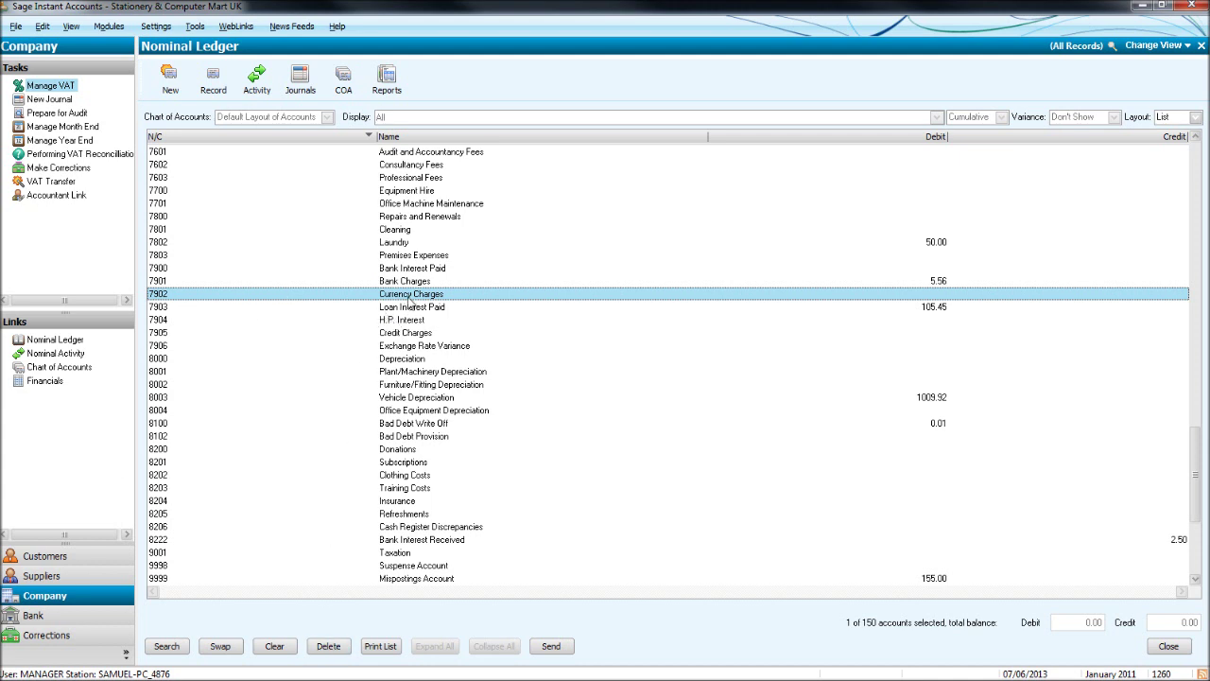
{"action": "left_click", "coordinate": [328, 647]}
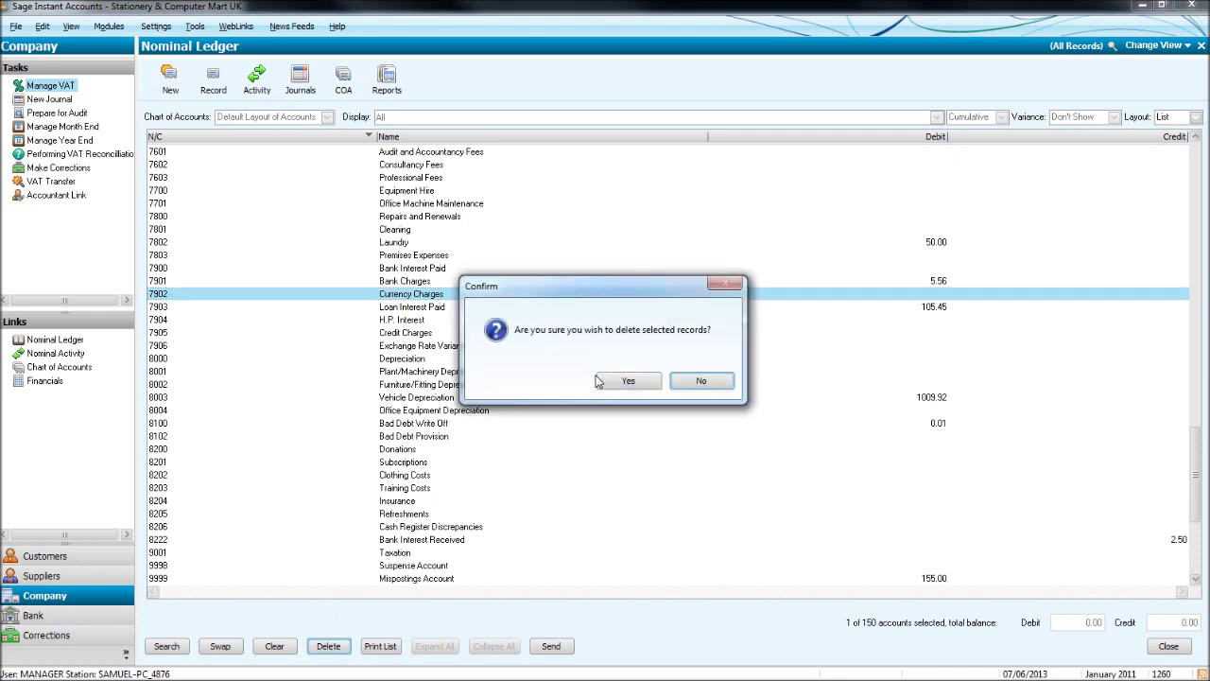
{"action": "left_click", "coordinate": [625, 383]}
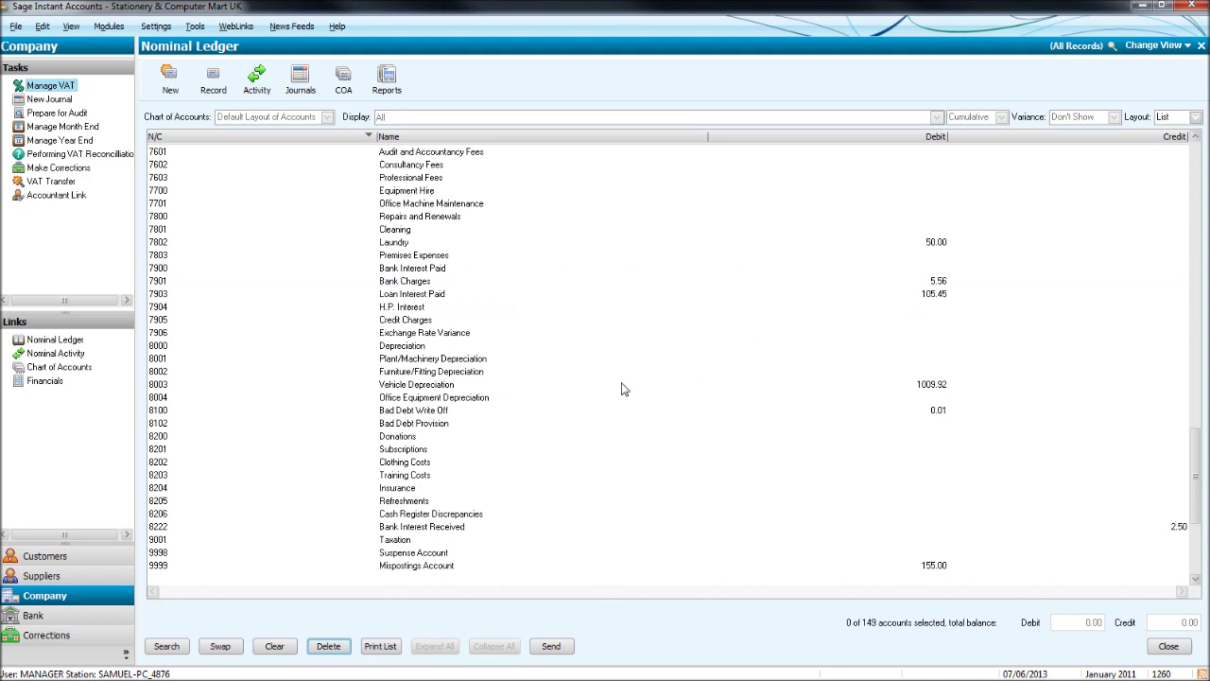
{"action": "left_click", "coordinate": [581, 308]}
{"action": "left_click", "coordinate": [581, 309]}
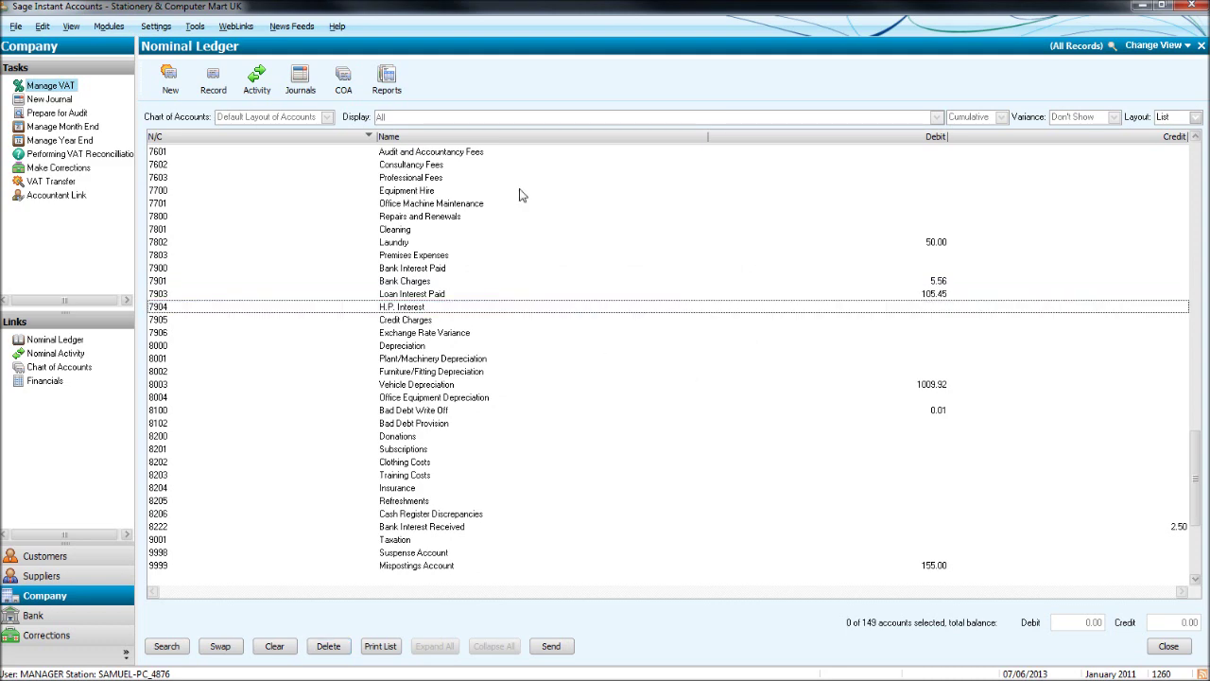
{"action": "left_click", "coordinate": [521, 191]}
{"action": "double_click", "coordinate": [533, 192]}
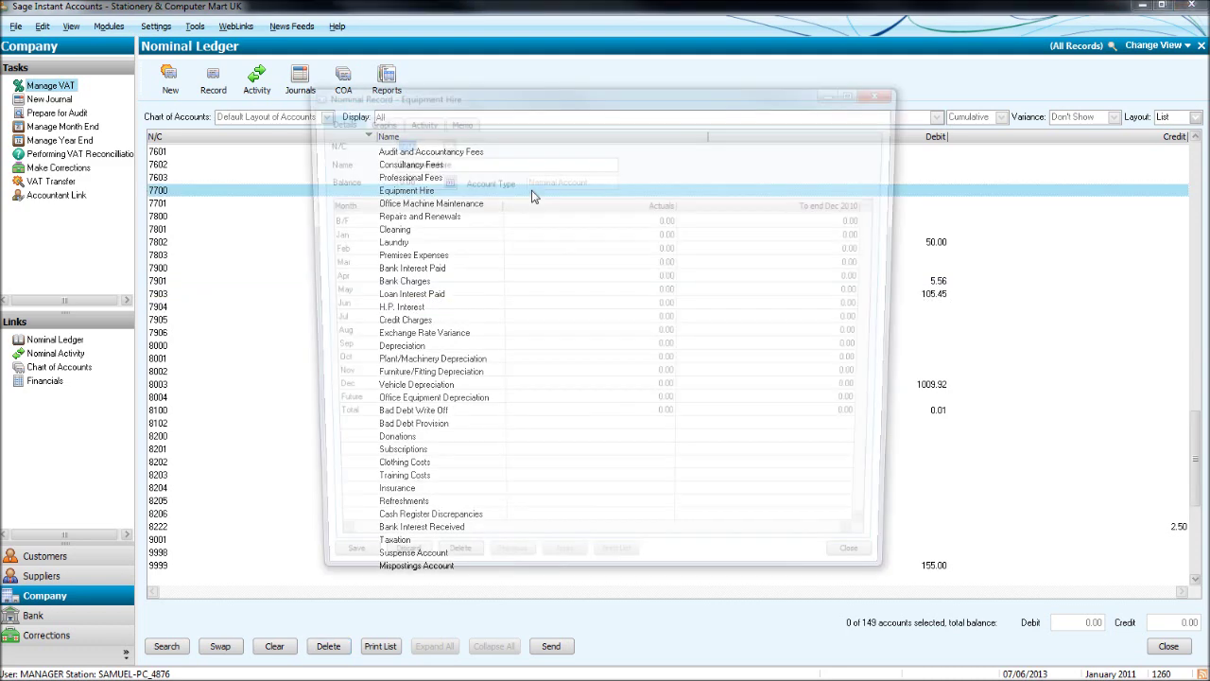
{"action": "left_click", "coordinate": [440, 573]}
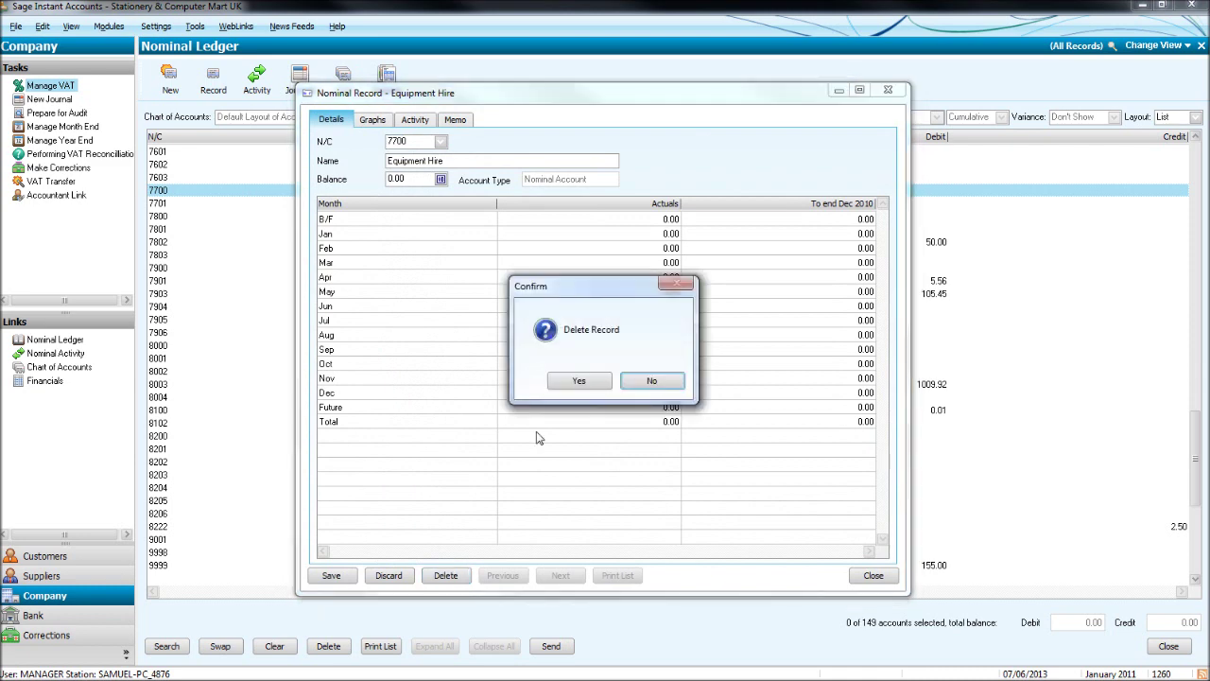
{"action": "left_click", "coordinate": [579, 383]}
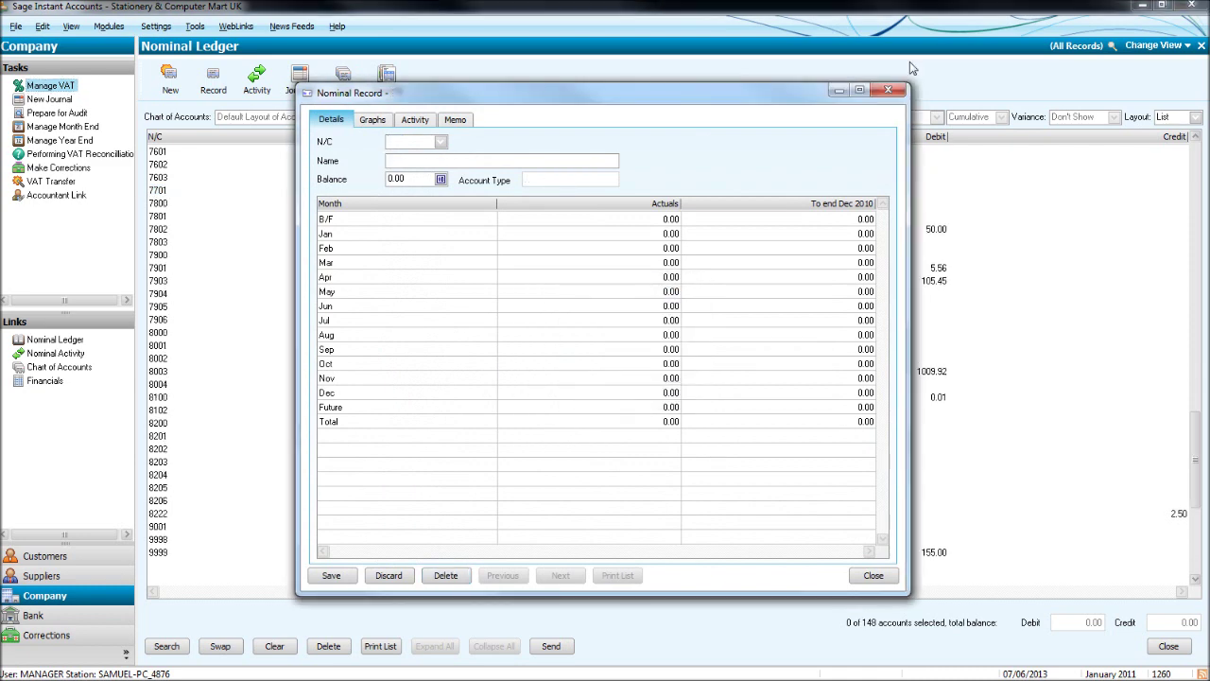
{"action": "left_click", "coordinate": [887, 90]}
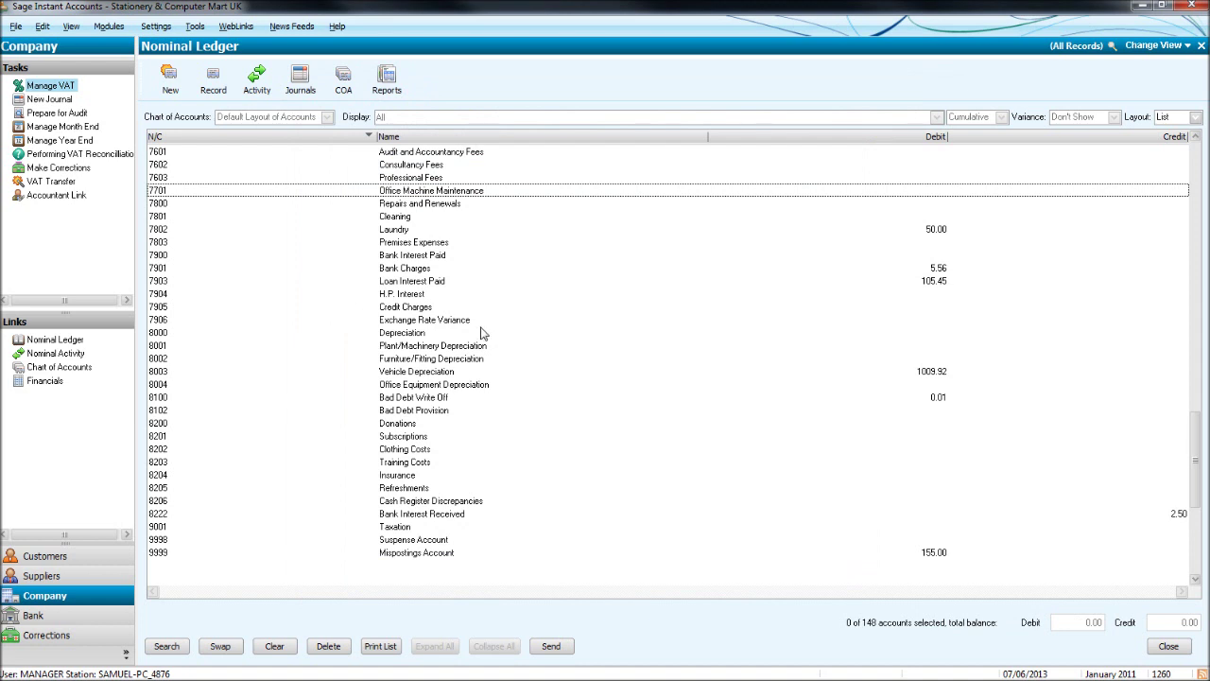
{"action": "left_click", "coordinate": [600, 233]}
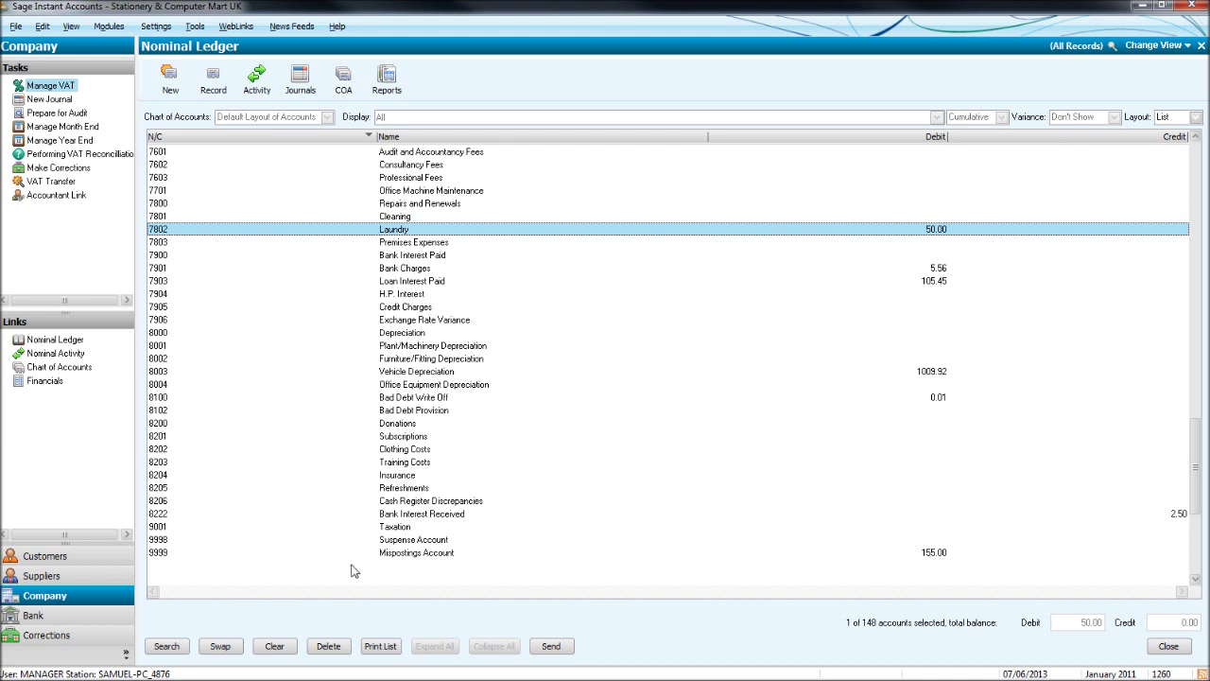
{"action": "left_click", "coordinate": [328, 646]}
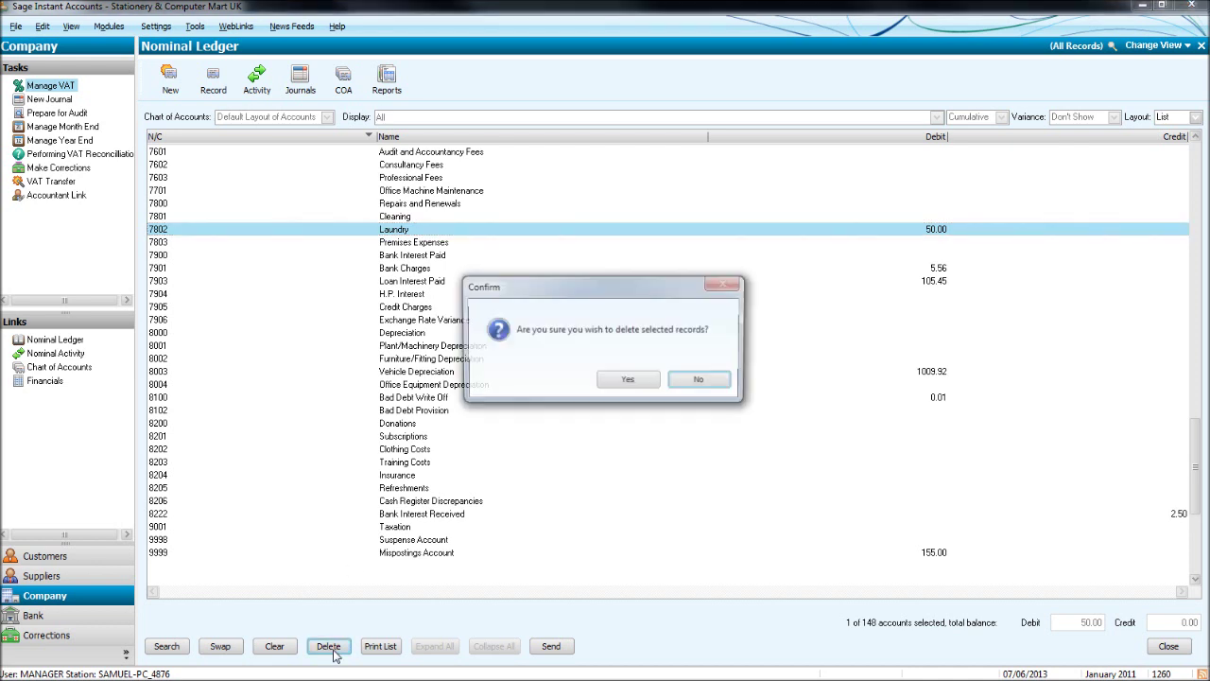
{"action": "left_click", "coordinate": [628, 381]}
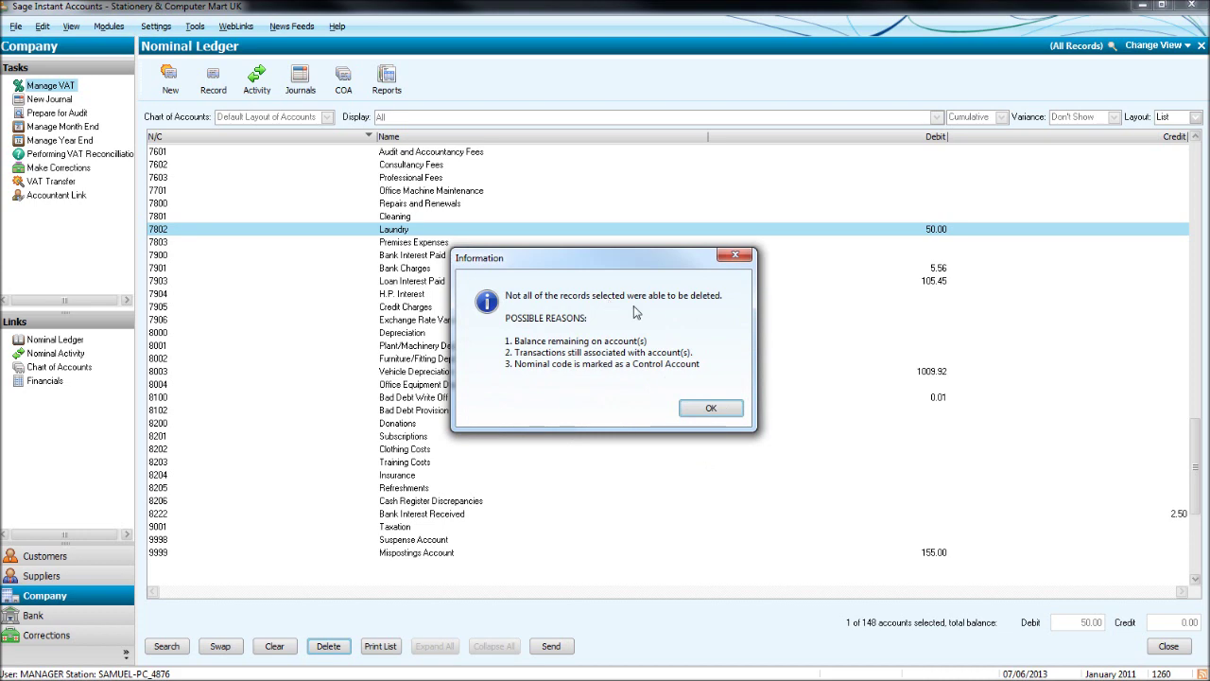
{"action": "left_click", "coordinate": [735, 254]}
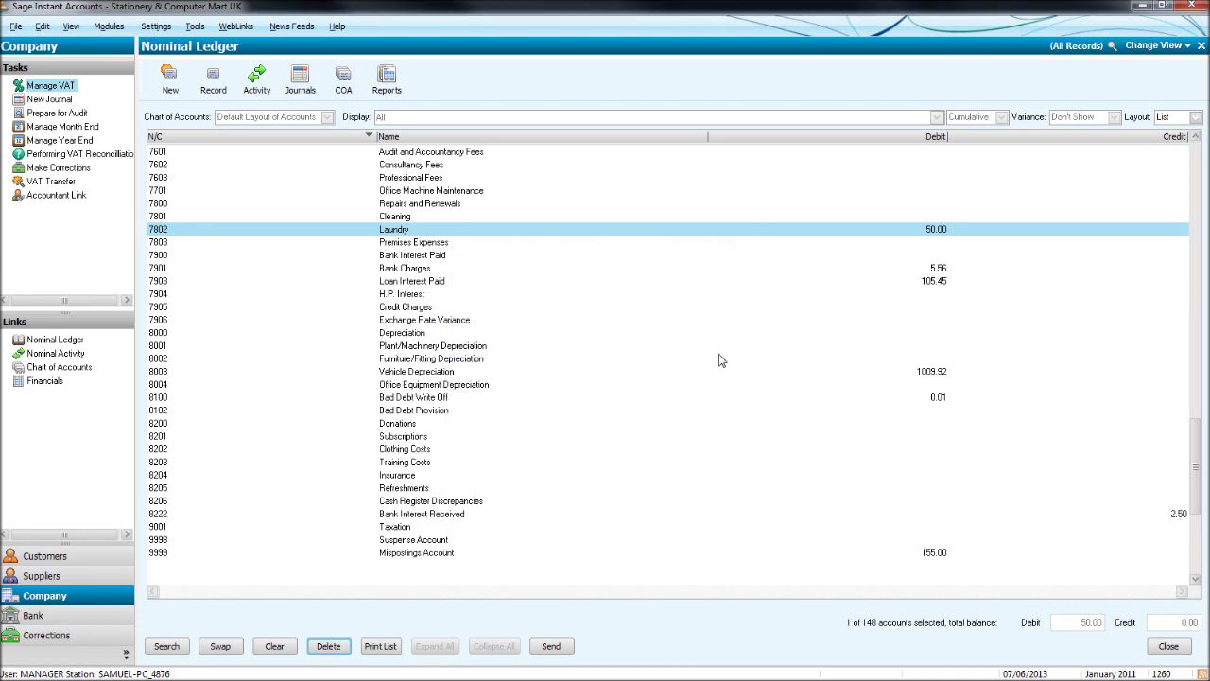
{"action": "left_click", "coordinate": [637, 221]}
{"action": "left_click", "coordinate": [634, 221]}
{"action": "scroll", "coordinate": [637, 226], "scroll_direction": "up", "scroll_amount": 9}
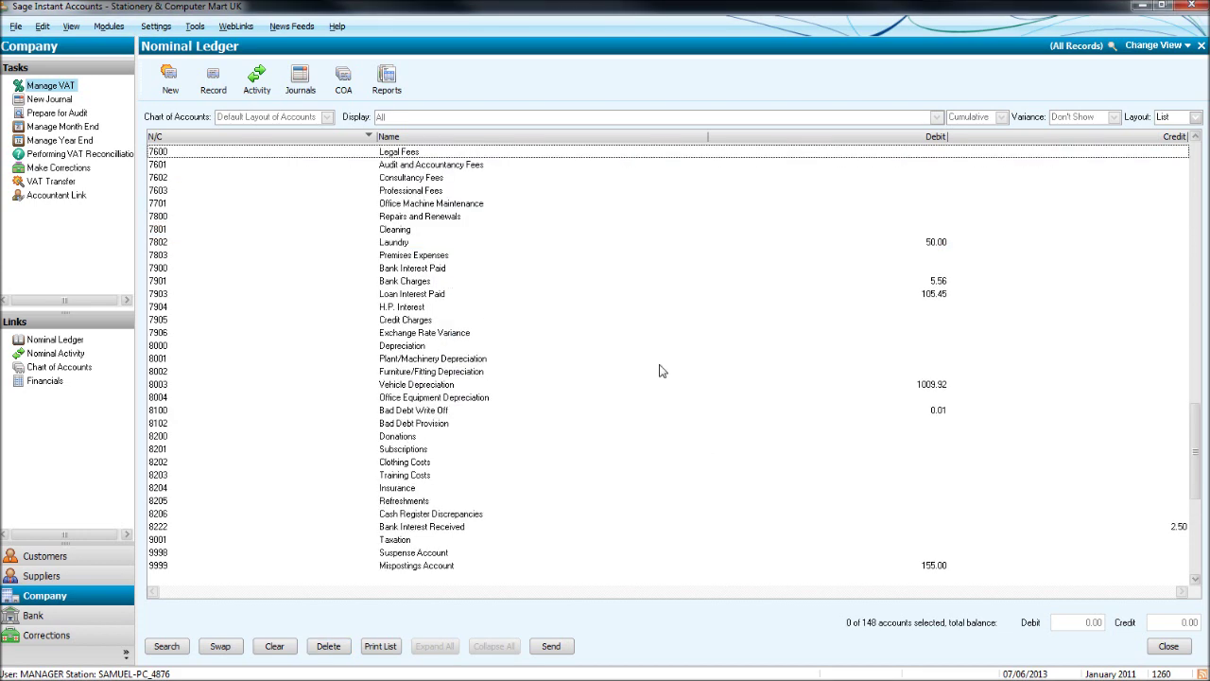
{"action": "scroll", "coordinate": [642, 407], "scroll_direction": "up", "scroll_amount": 2}
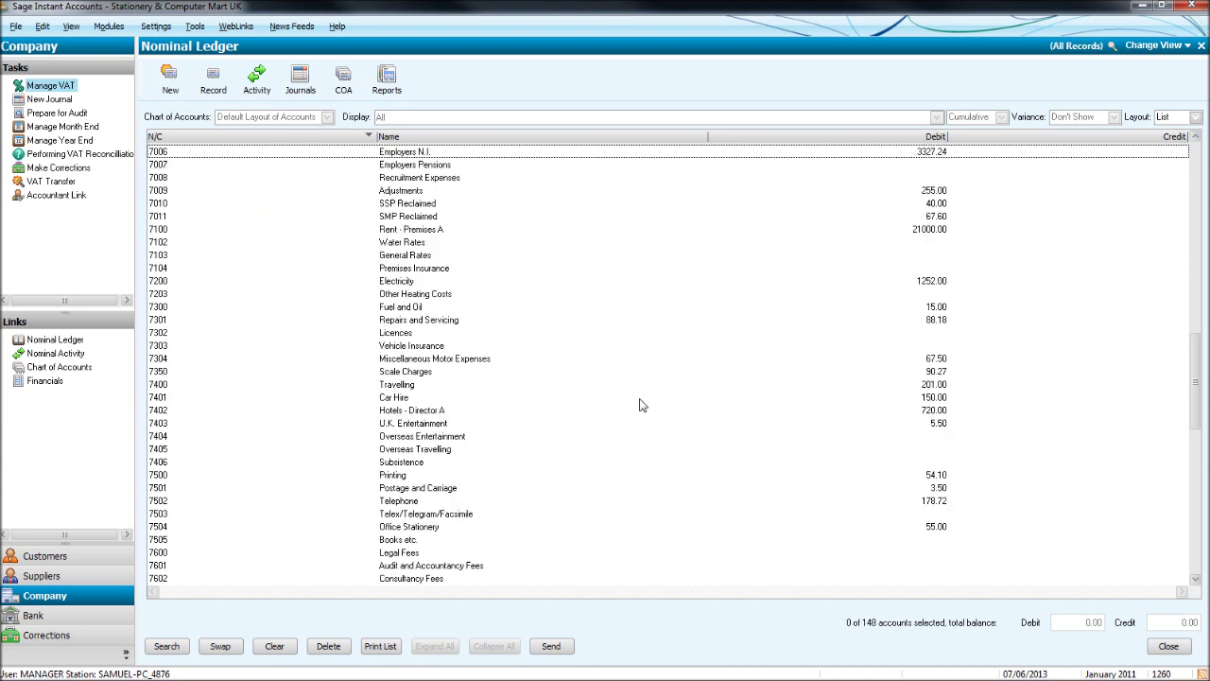
Start a new nominal account named 'Rent - Premises B'.
{"action": "key", "text": "Down"}
{"action": "key", "text": "Down"}
{"action": "key", "text": "Down"}
{"action": "key", "text": "Down"}
{"action": "key", "text": "Down"}
{"action": "key", "text": "Down"}
{"action": "key", "text": "Down"}
{"action": "key", "text": "Down"}
{"action": "key", "text": "Down"}
{"action": "key", "text": "Down"}
{"action": "key", "text": "Down"}
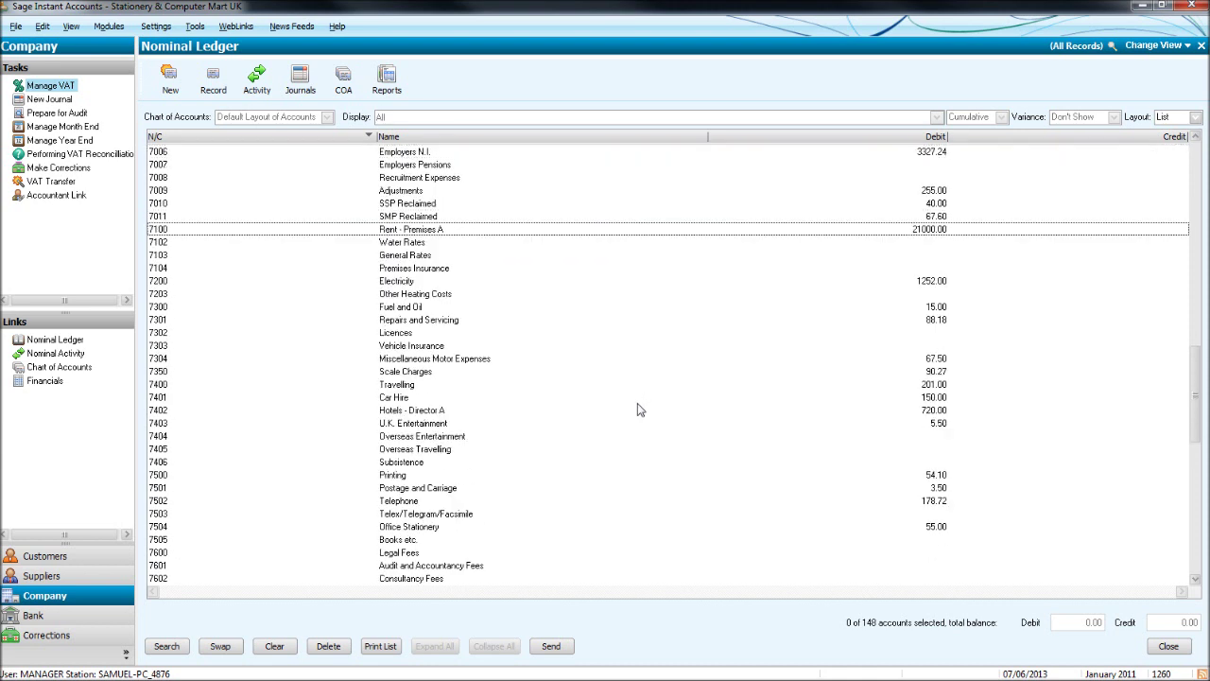
{"action": "left_click_drag", "start_coordinate": [1193, 405], "coordinate": [1193, 496]}
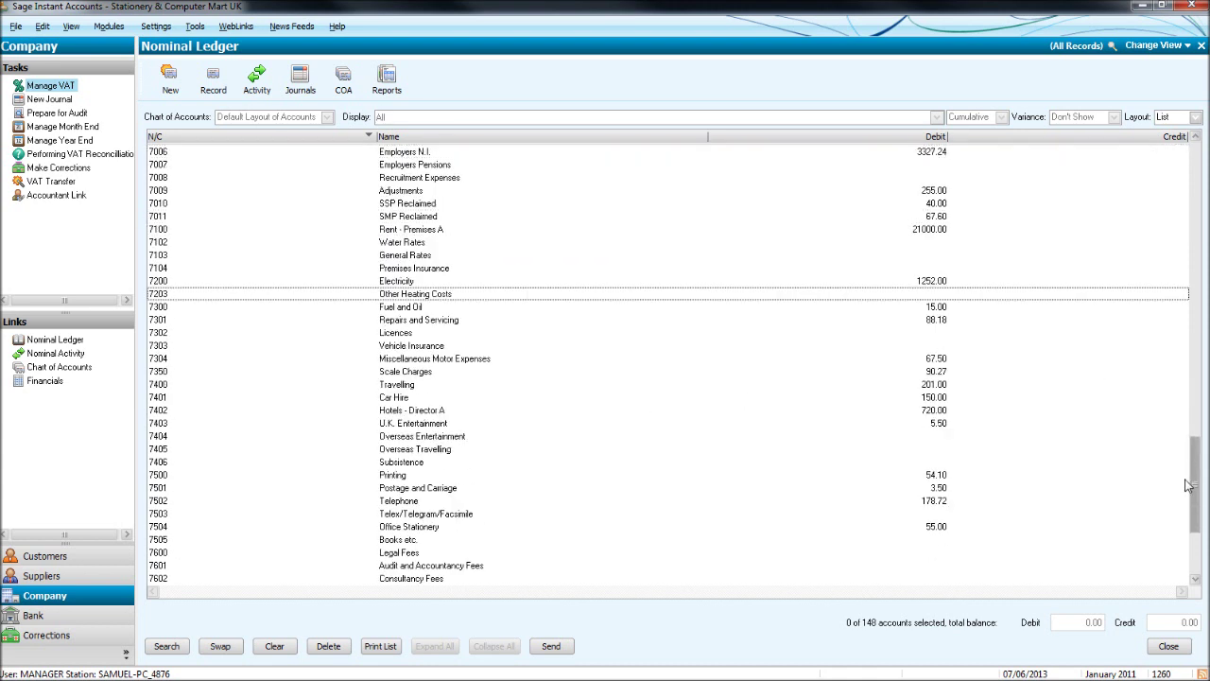
{"action": "left_click", "coordinate": [171, 86]}
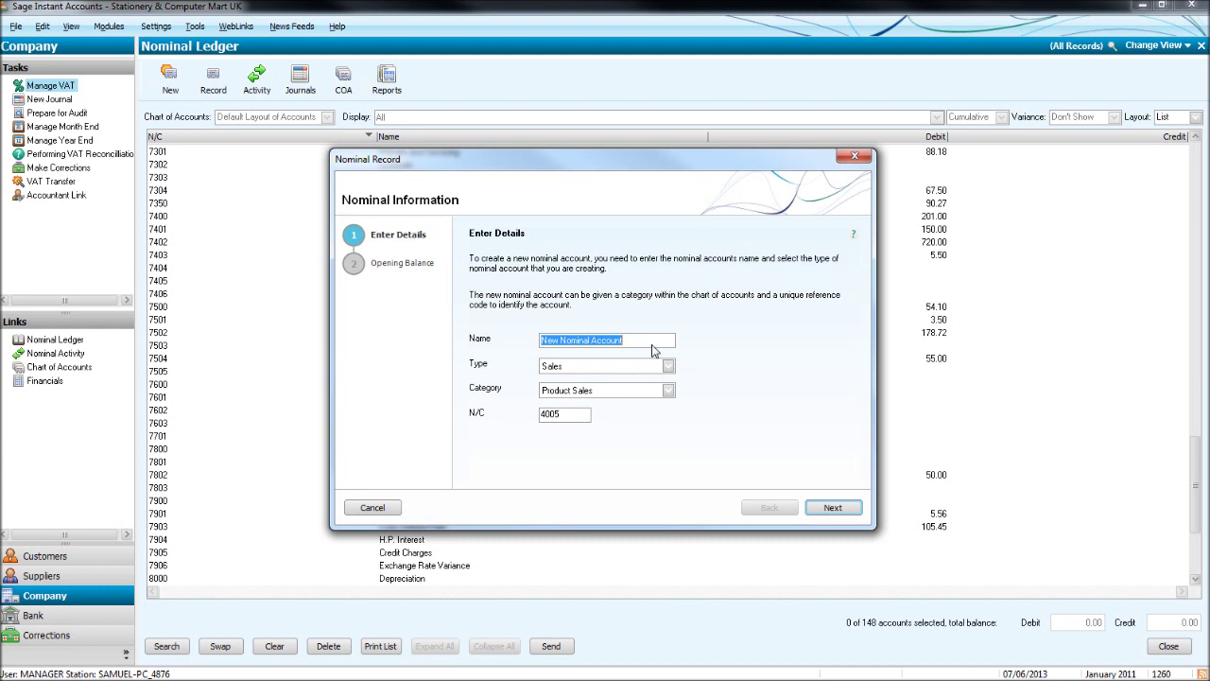
{"action": "type", "text": "rEN"}
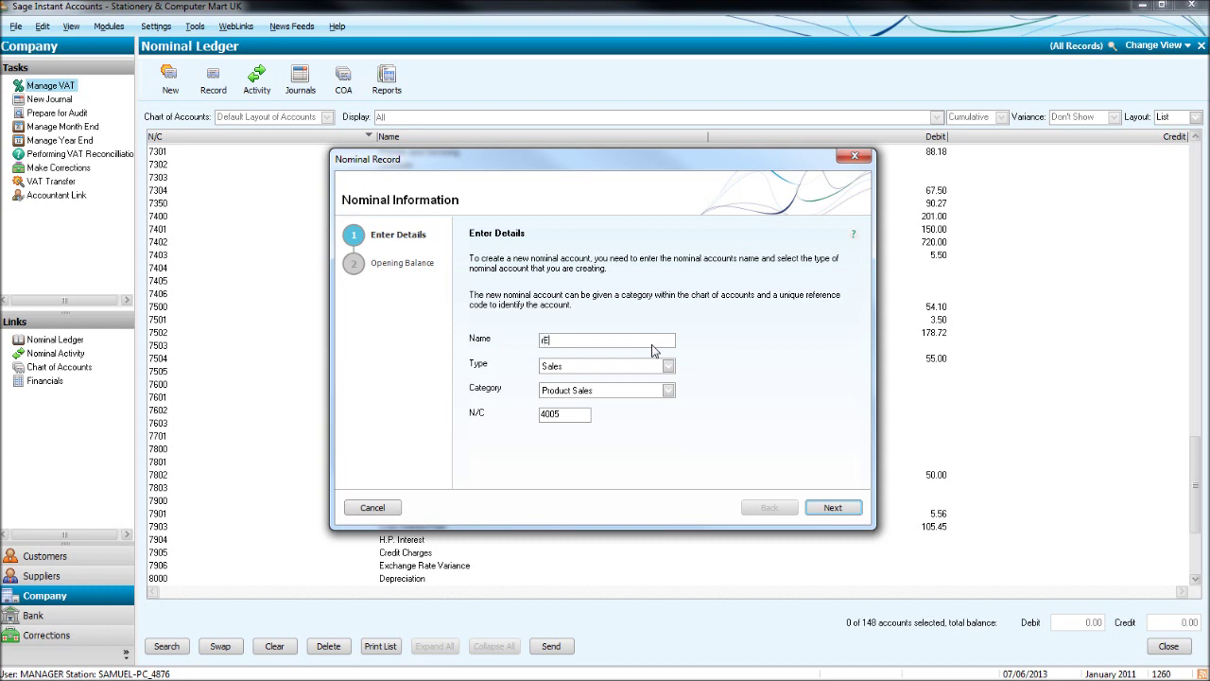
{"action": "key", "text": "BackSpace"}
{"action": "key", "text": "BackSpace"}
{"action": "key", "text": "BackSpace"}
{"action": "key", "text": "BackSpace"}
{"action": "type", "text": "Rent - Premises"}
Set its Type to Overheads and Category to Rent and Rates, giving N/C 7101.
{"action": "left_click", "coordinate": [669, 366]}
{"action": "left_click", "coordinate": [670, 409]}
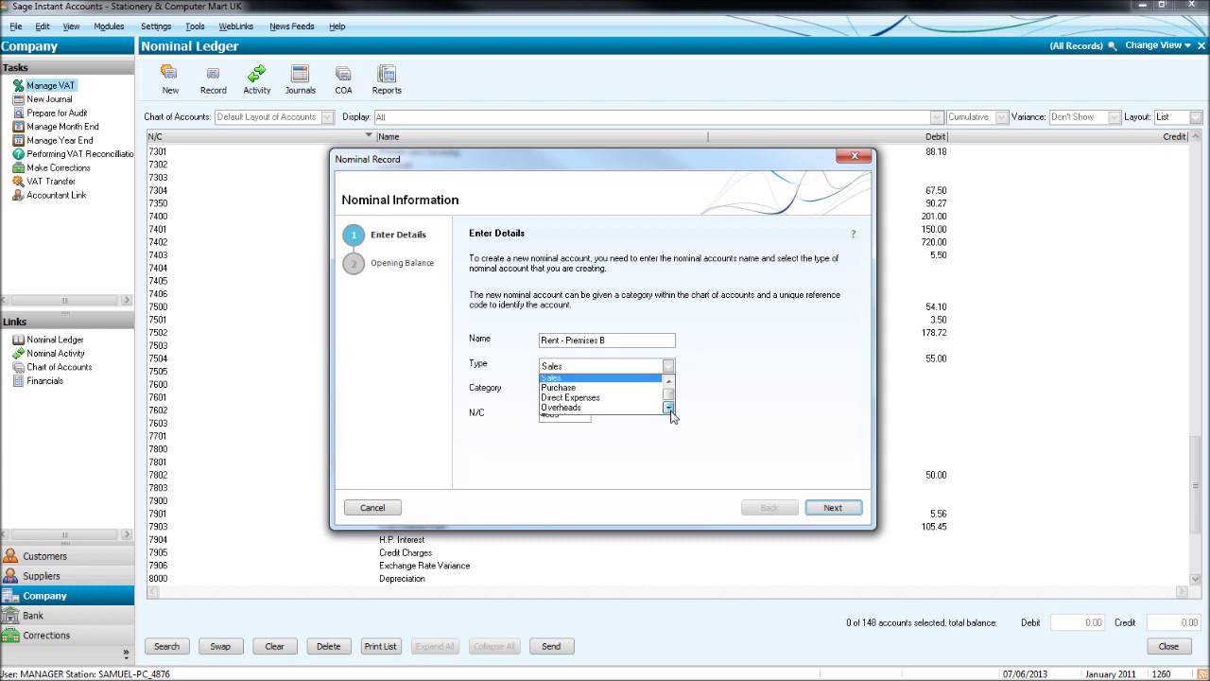
{"action": "left_click", "coordinate": [639, 404]}
{"action": "left_click", "coordinate": [669, 392]}
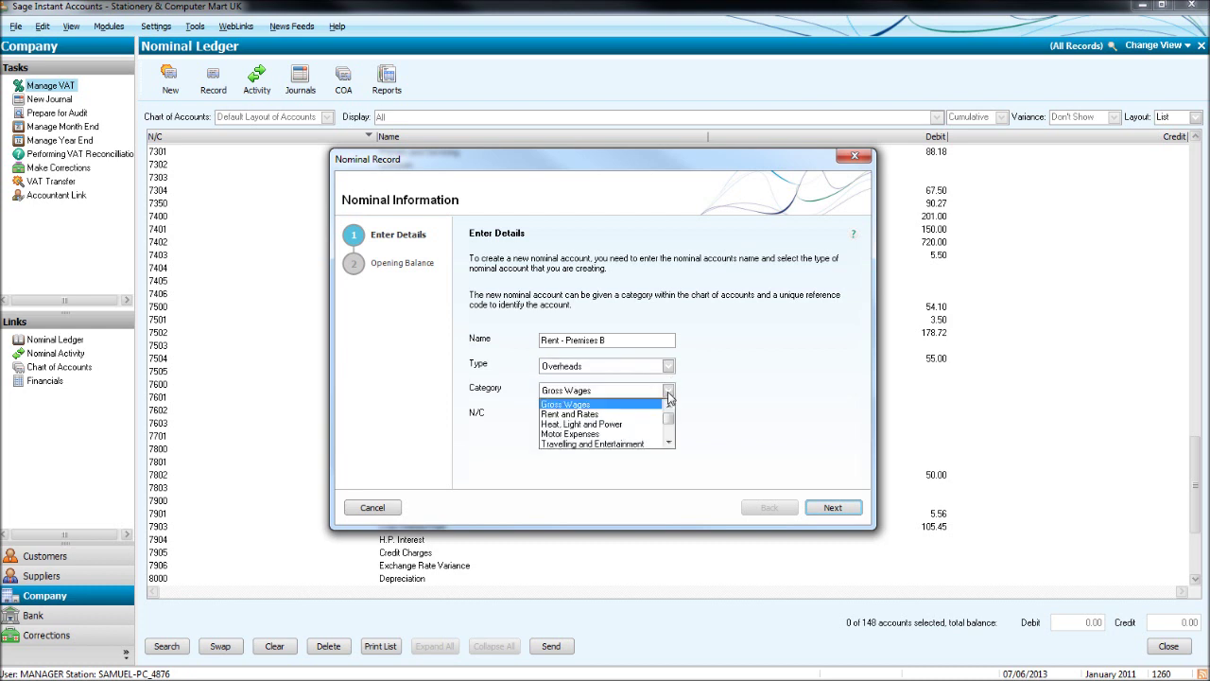
{"action": "left_click", "coordinate": [606, 416]}
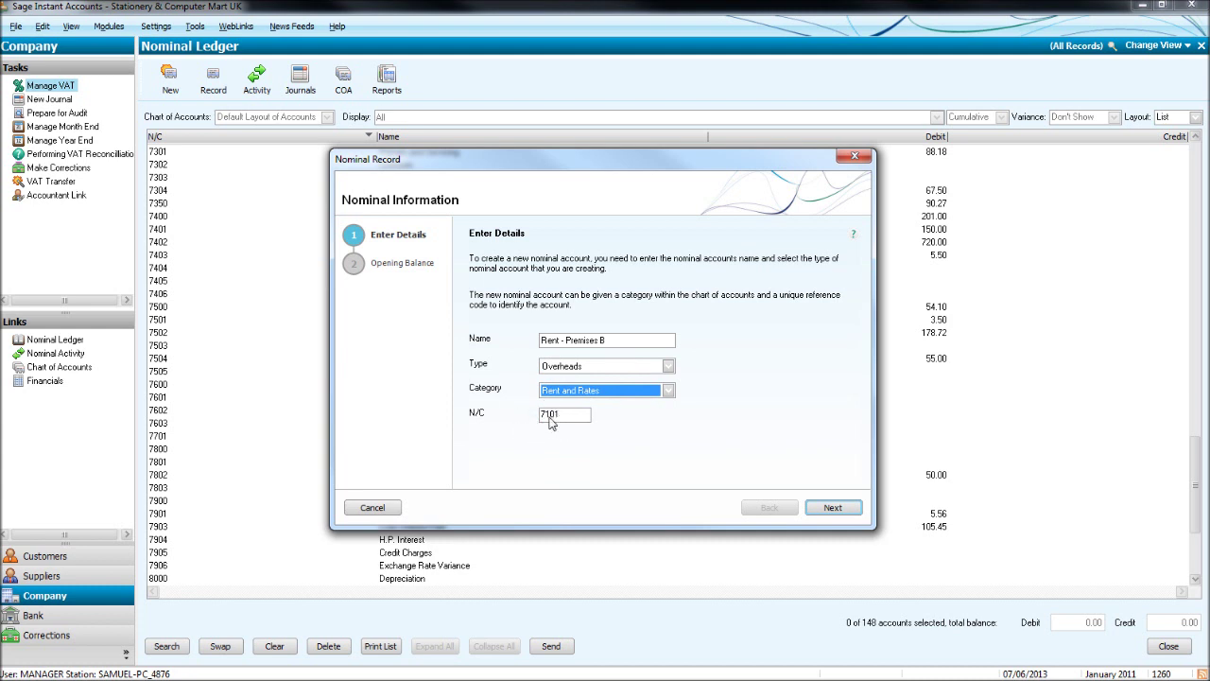
Create account 7101 with no opening balance and scroll up the list to find it.
{"action": "left_click", "coordinate": [831, 510]}
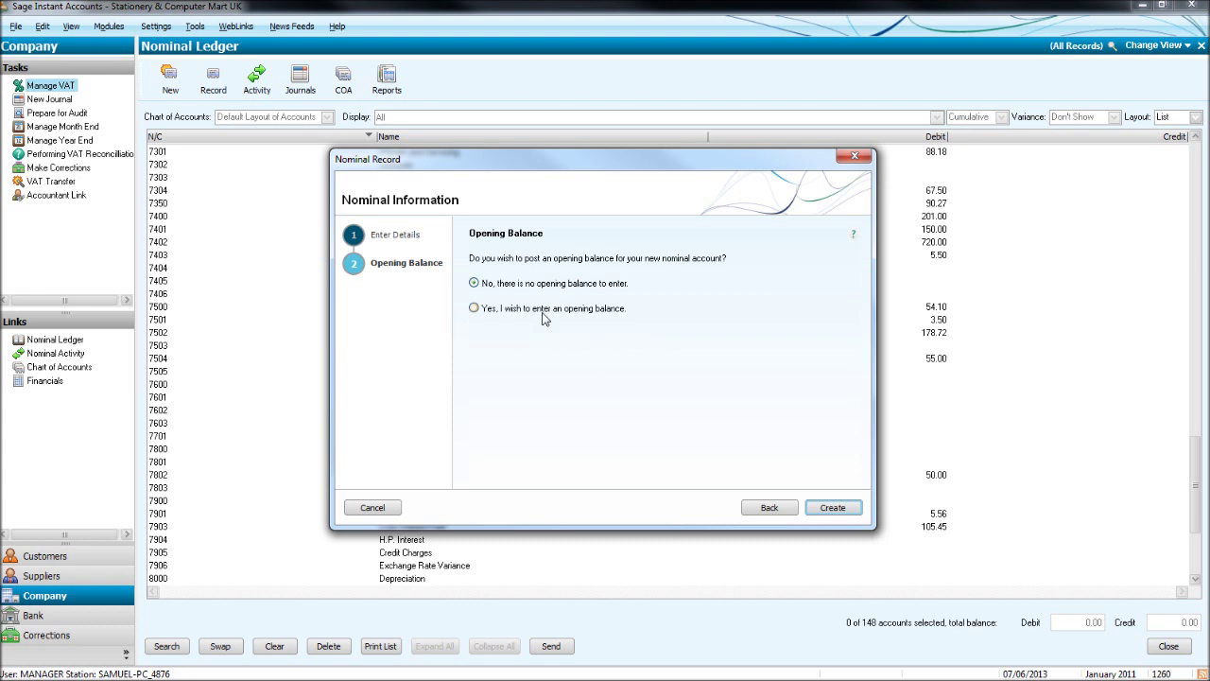
{"action": "left_click", "coordinate": [832, 509]}
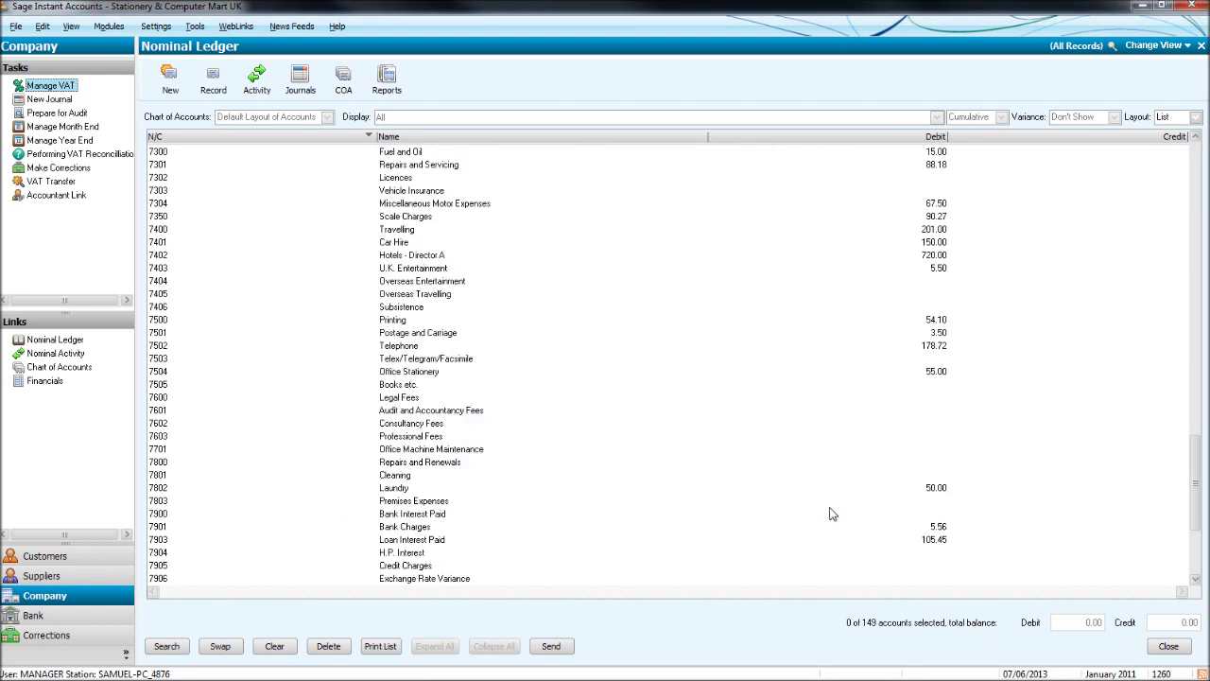
{"action": "double_click", "coordinate": [338, 322]}
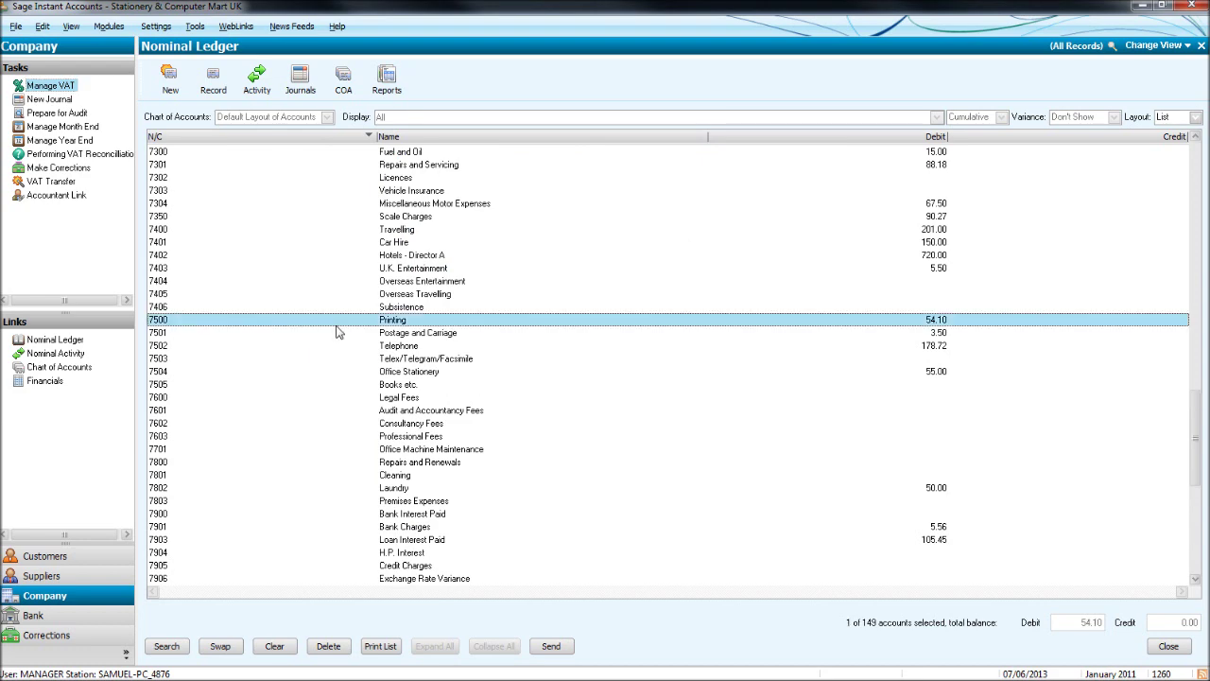
{"action": "key", "text": "Escape"}
{"action": "left_click", "coordinate": [830, 321]}
{"action": "scroll", "coordinate": [630, 381], "scroll_direction": "up", "scroll_amount": 3}
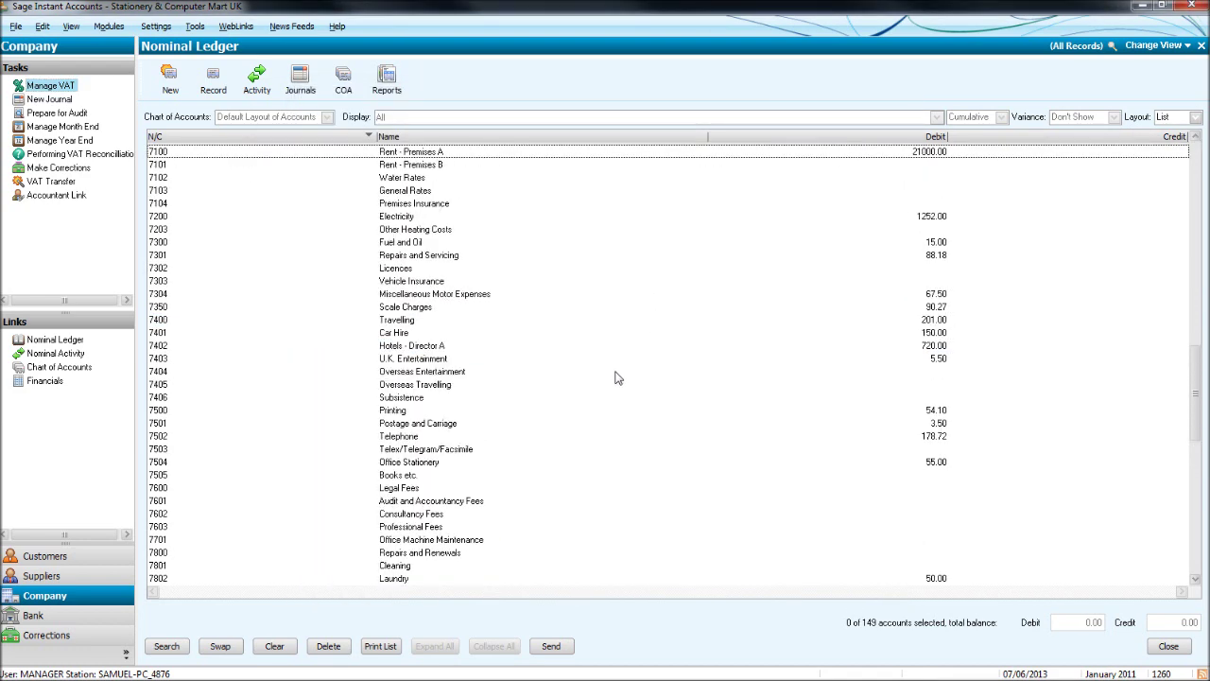
{"action": "left_click", "coordinate": [278, 179]}
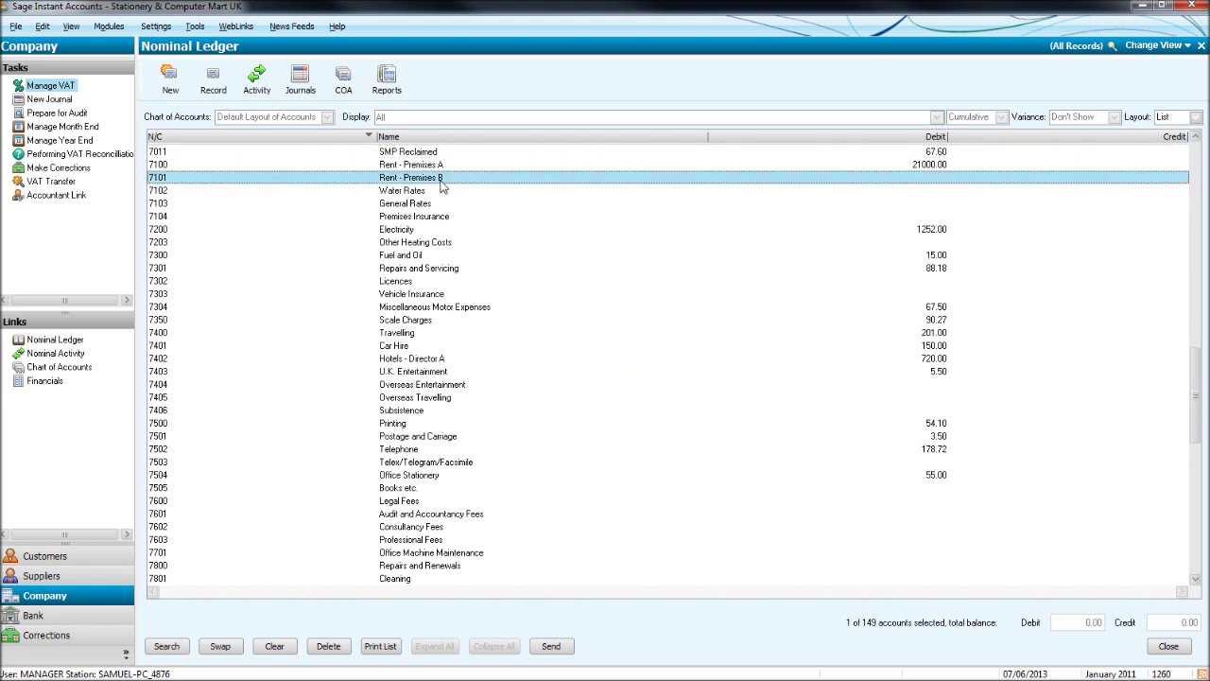
{"action": "double_click", "coordinate": [536, 182]}
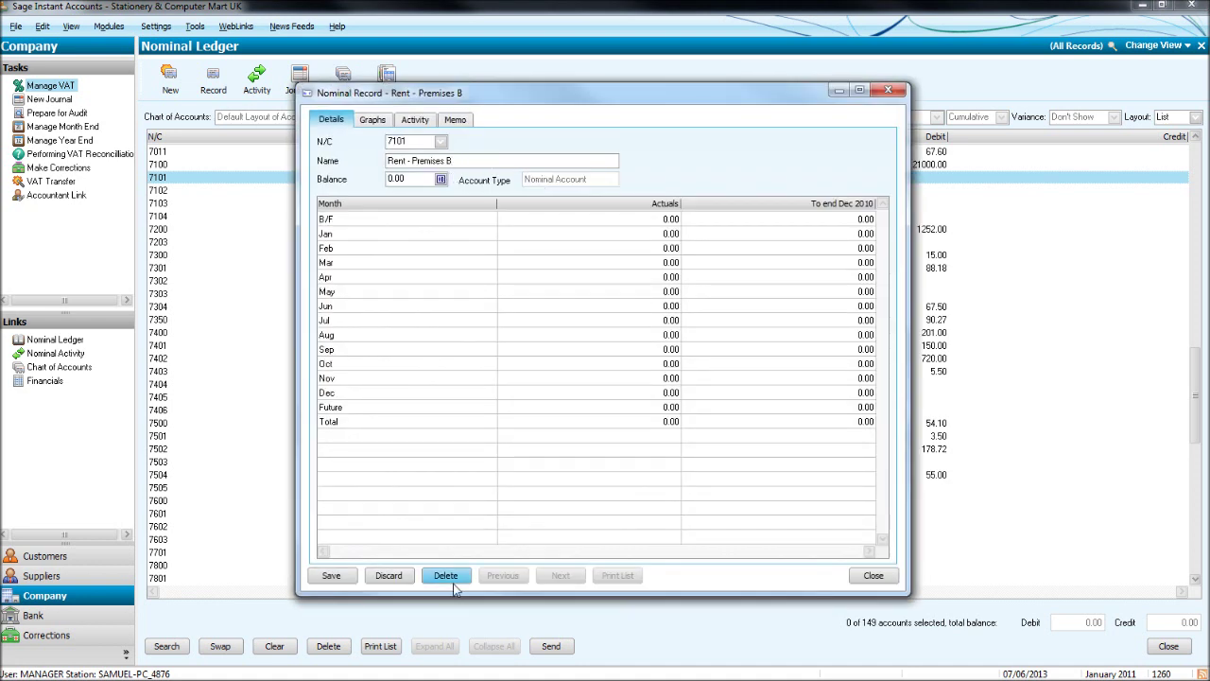
{"action": "left_click", "coordinate": [887, 90]}
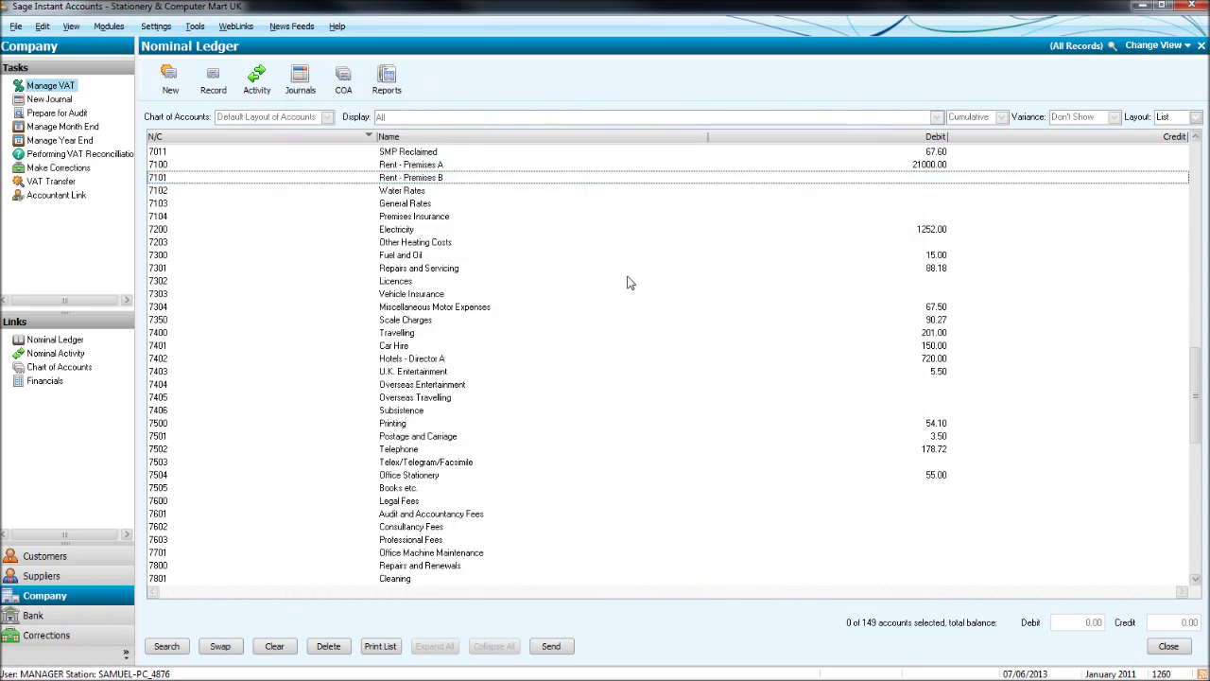
Create account 4005 'Sales - Director A', type Sales, category Product Sales, with no opening balance.
{"action": "left_click", "coordinate": [163, 93]}
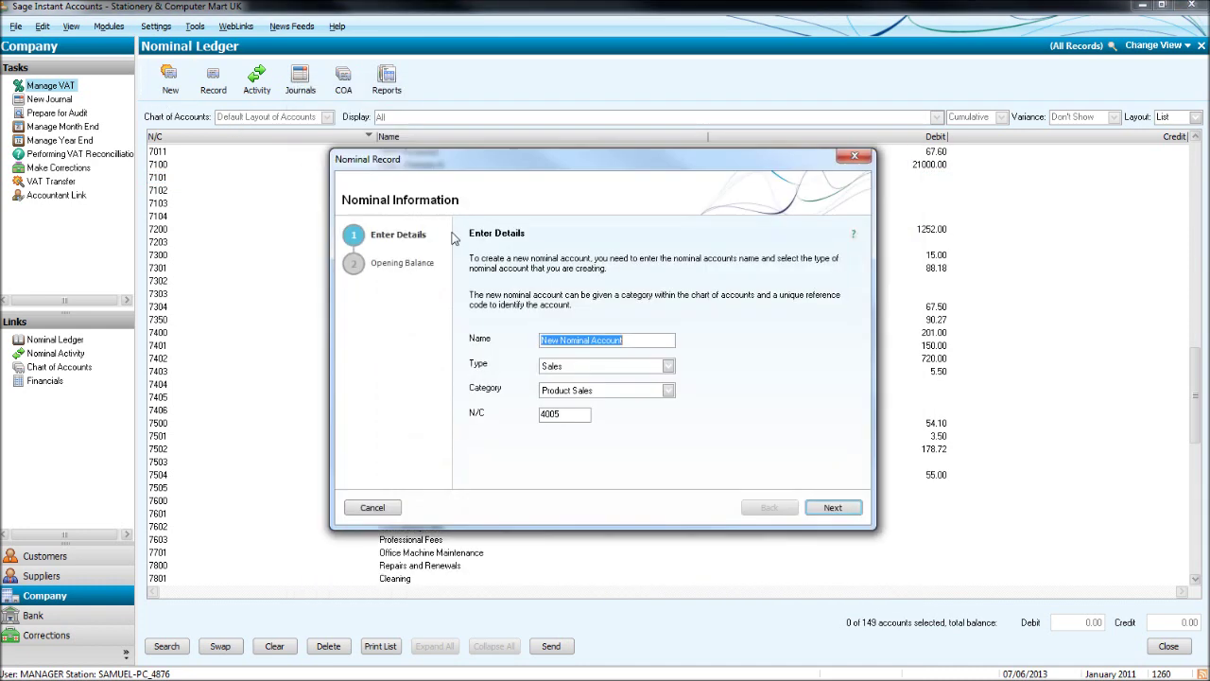
{"action": "type", "text": "Sales - Director A"}
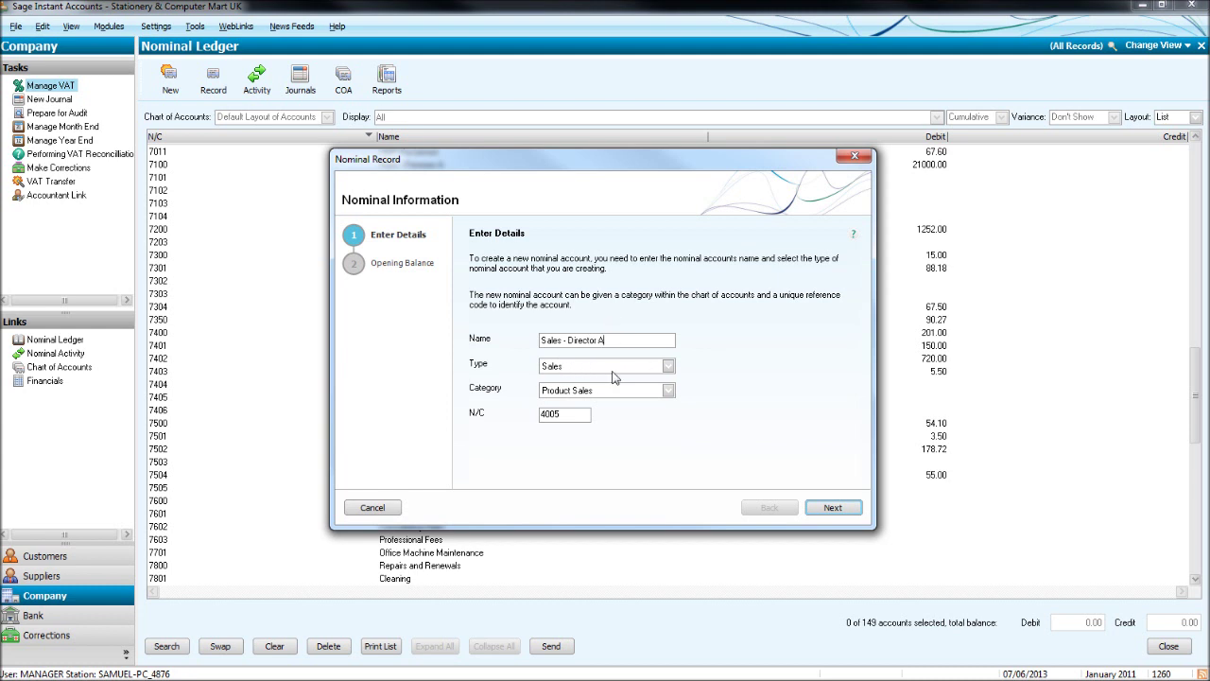
{"action": "left_click", "coordinate": [667, 391]}
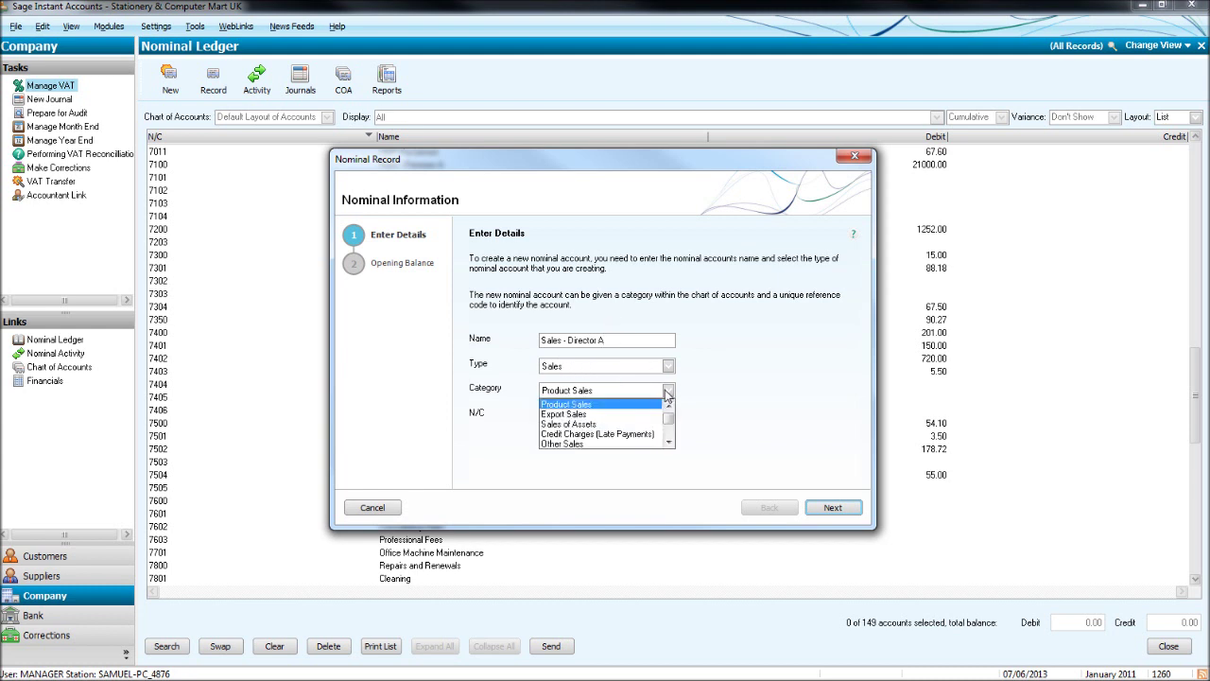
{"action": "left_click", "coordinate": [616, 405]}
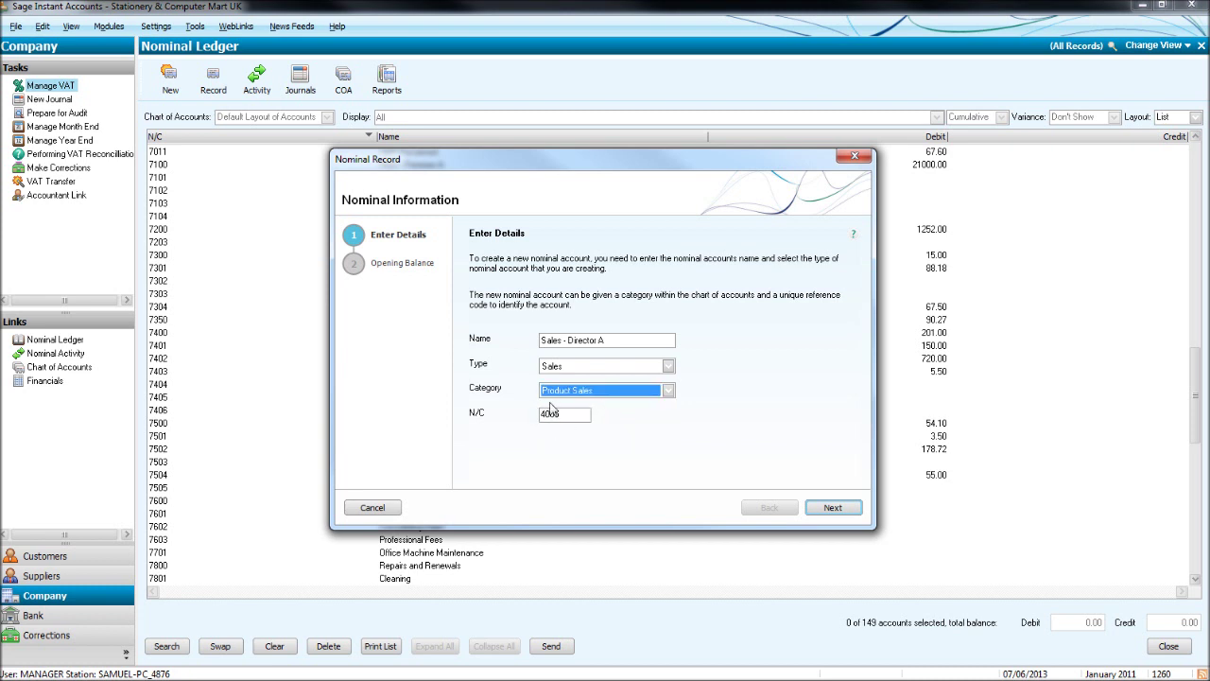
{"action": "left_click", "coordinate": [832, 508]}
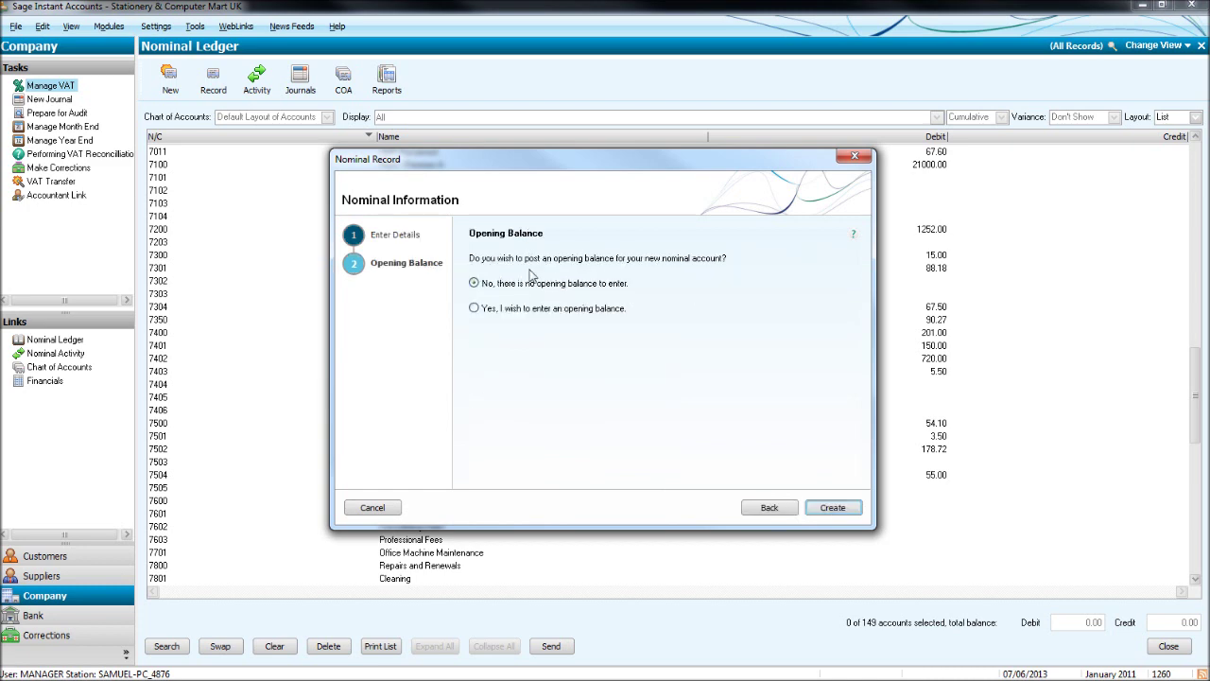
{"action": "left_click", "coordinate": [840, 508]}
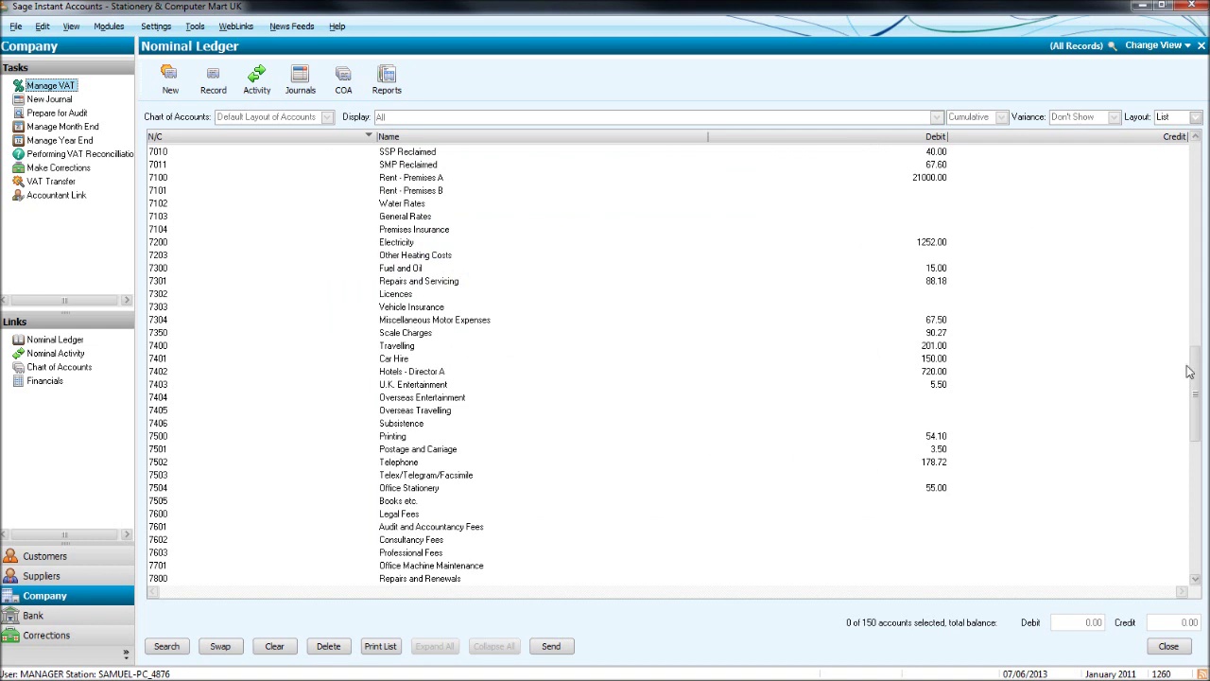
{"action": "left_click_drag", "start_coordinate": [1190, 372], "coordinate": [1193, 243]}
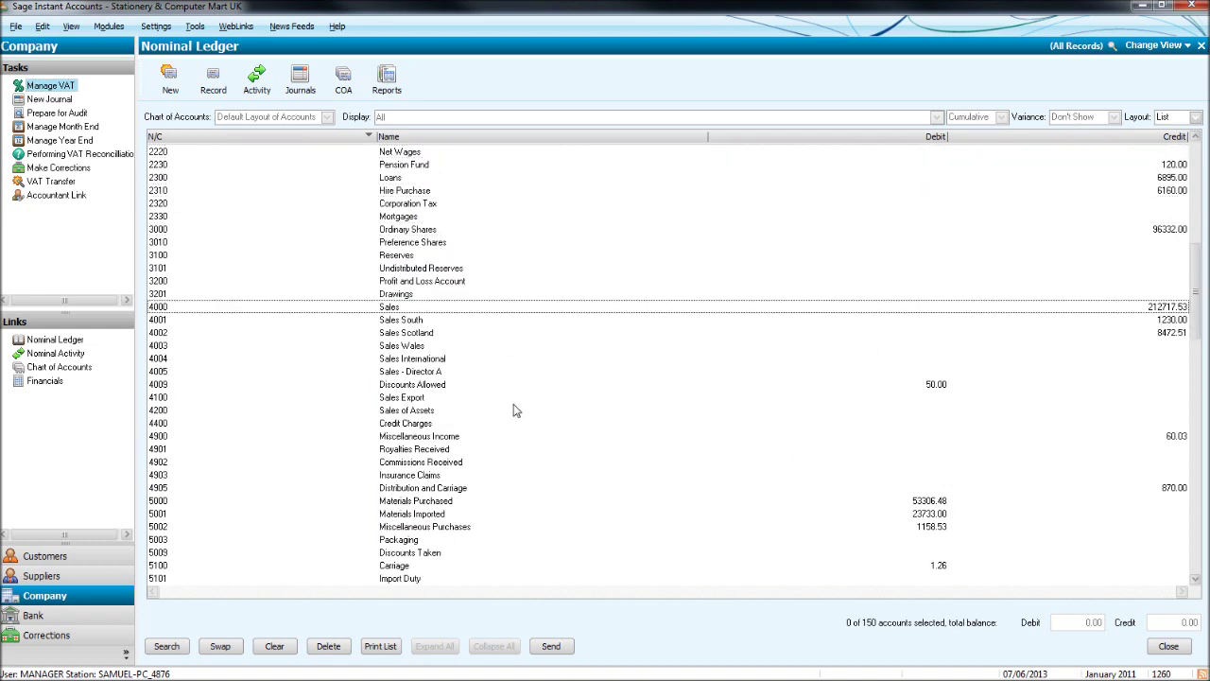
{"action": "left_click", "coordinate": [391, 373]}
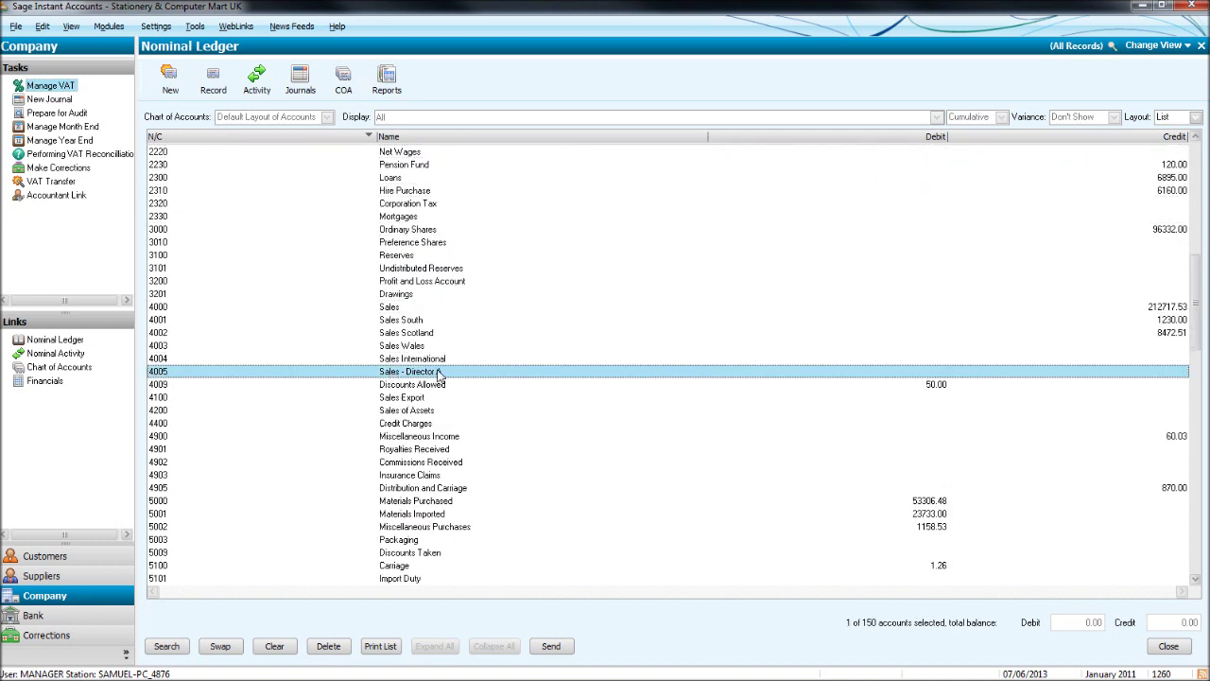
{"action": "left_click", "coordinate": [438, 373]}
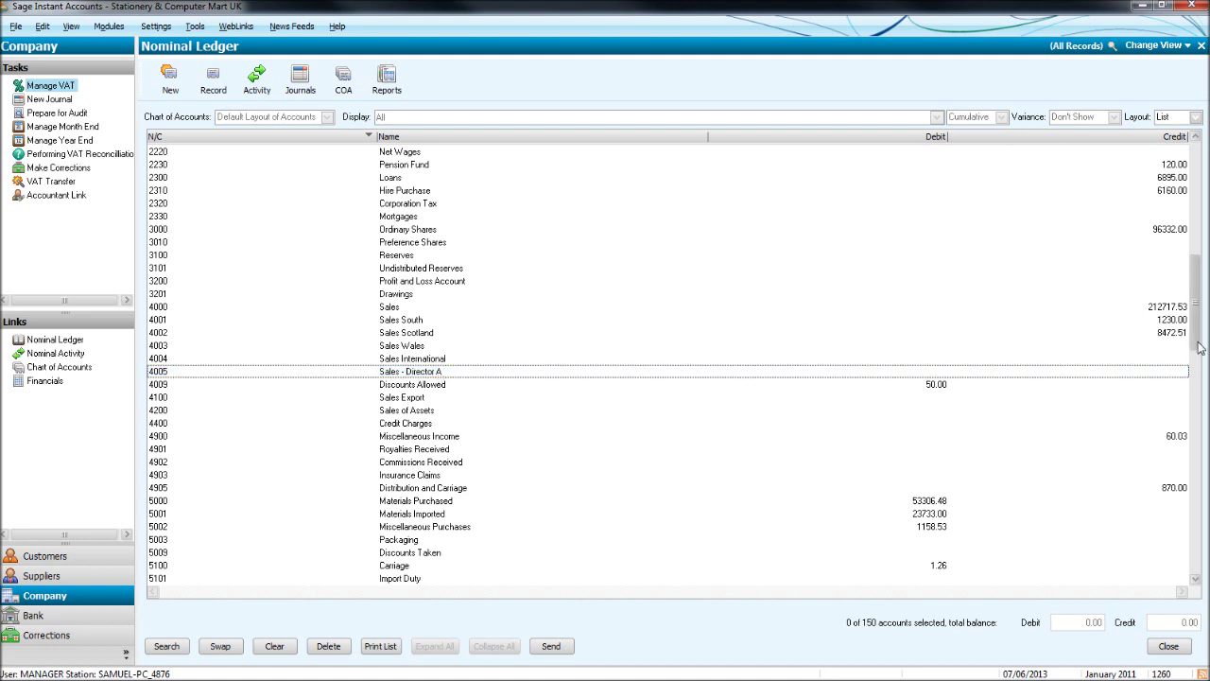
{"action": "left_click_drag", "start_coordinate": [1195, 303], "coordinate": [1195, 156]}
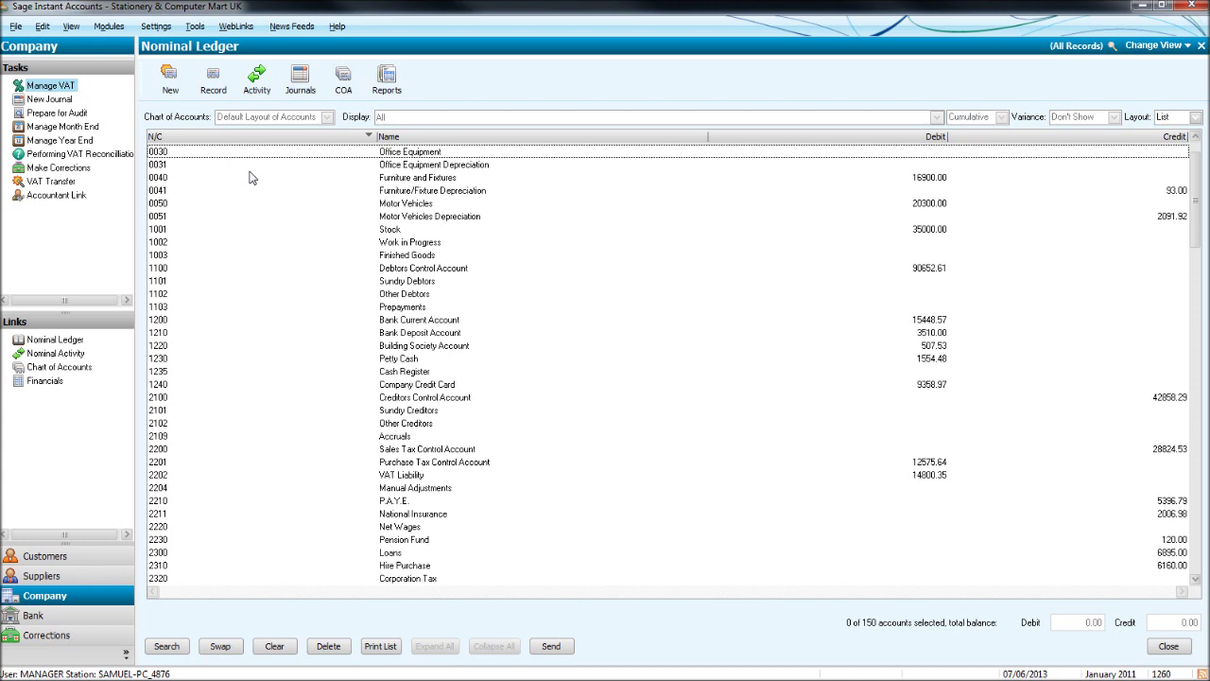
{"action": "key", "text": "Page_Down"}
{"action": "key", "text": "Page_Down"}
{"action": "key", "text": "Page_Down"}
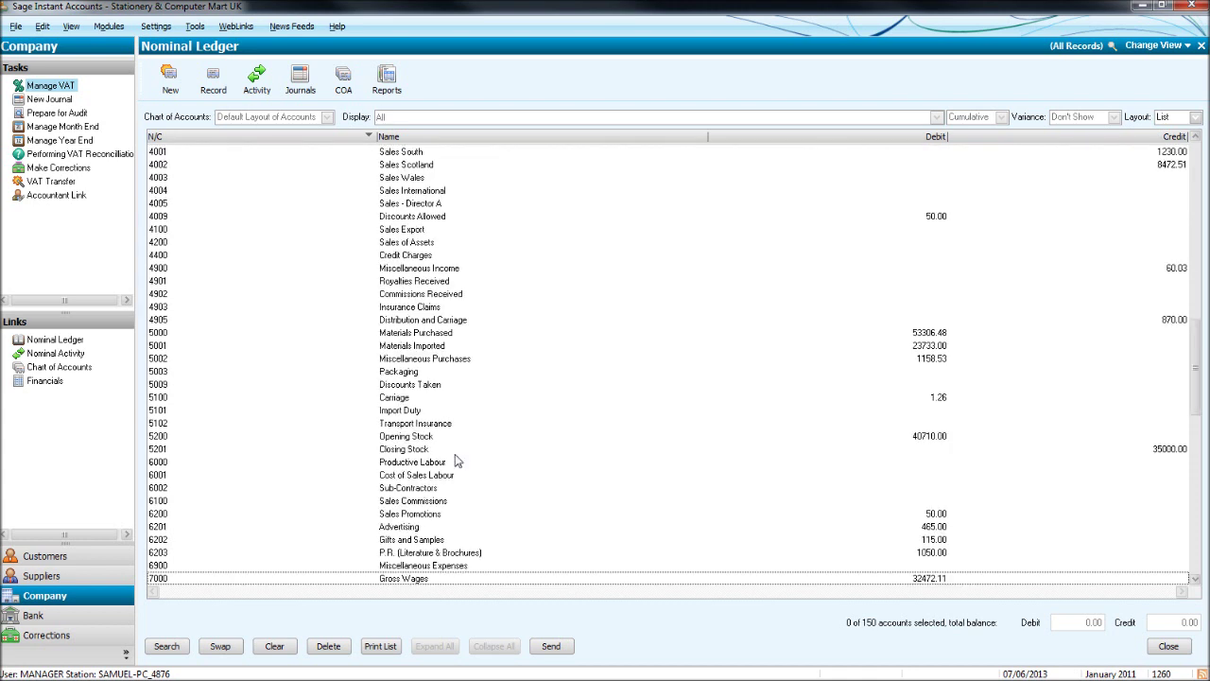
{"action": "key", "text": "Down"}
{"action": "key", "text": "Down"}
{"action": "key", "text": "Down"}
{"action": "key", "text": "Down"}
{"action": "key", "text": "Down"}
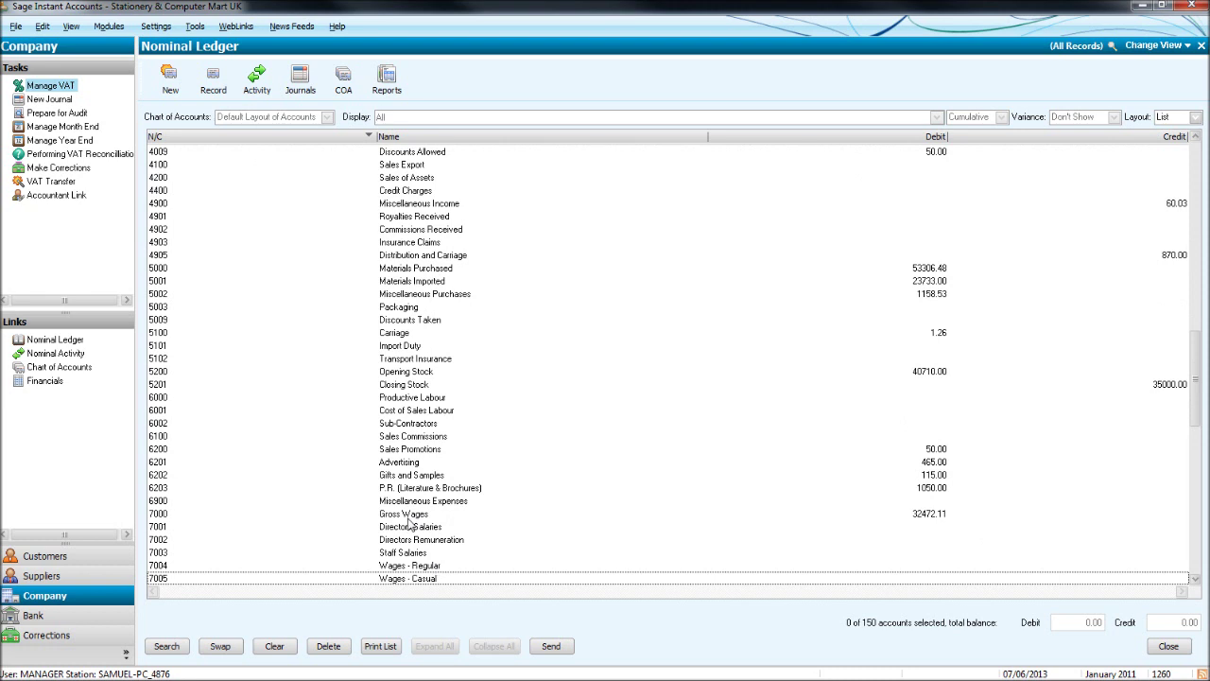
{"action": "key", "text": "Page_Up"}
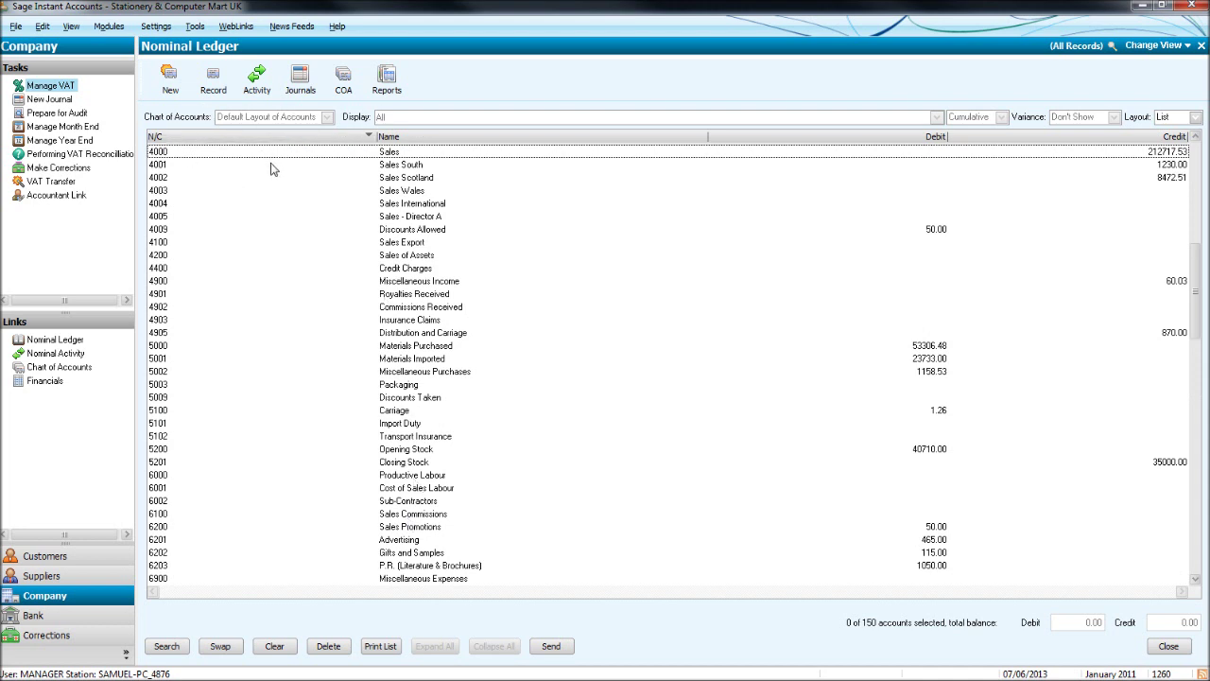
{"action": "left_click", "coordinate": [519, 139]}
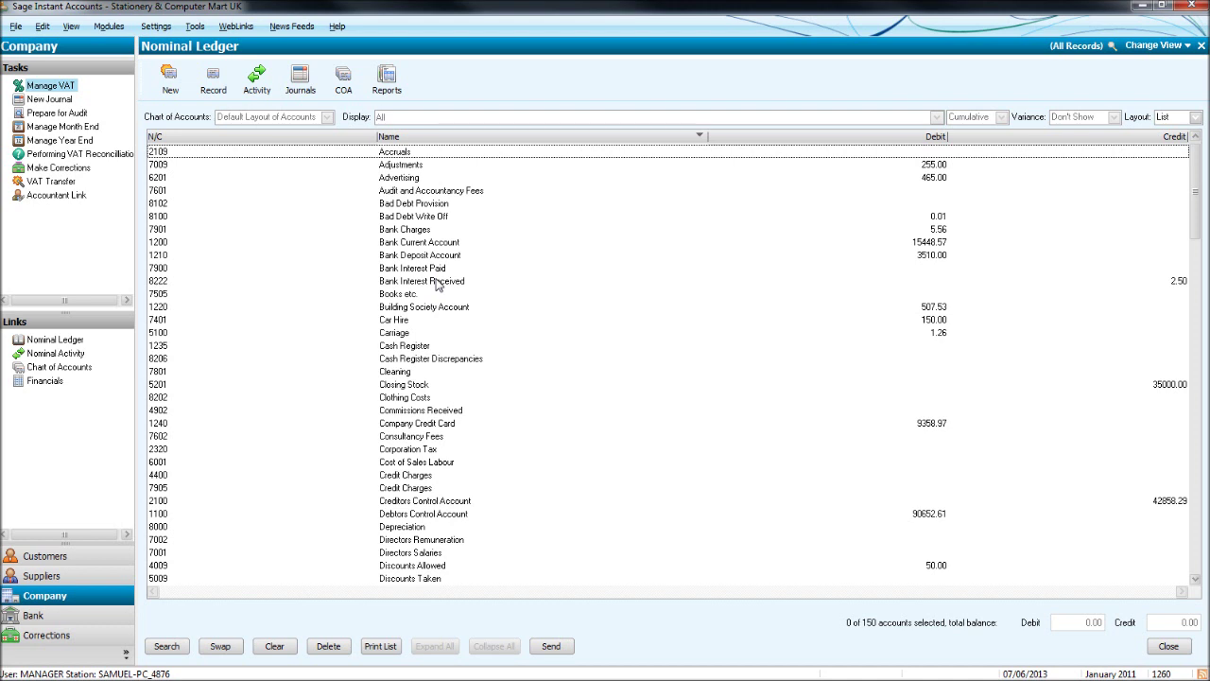
{"action": "key", "text": "Page_Down"}
{"action": "key", "text": "Page_Down"}
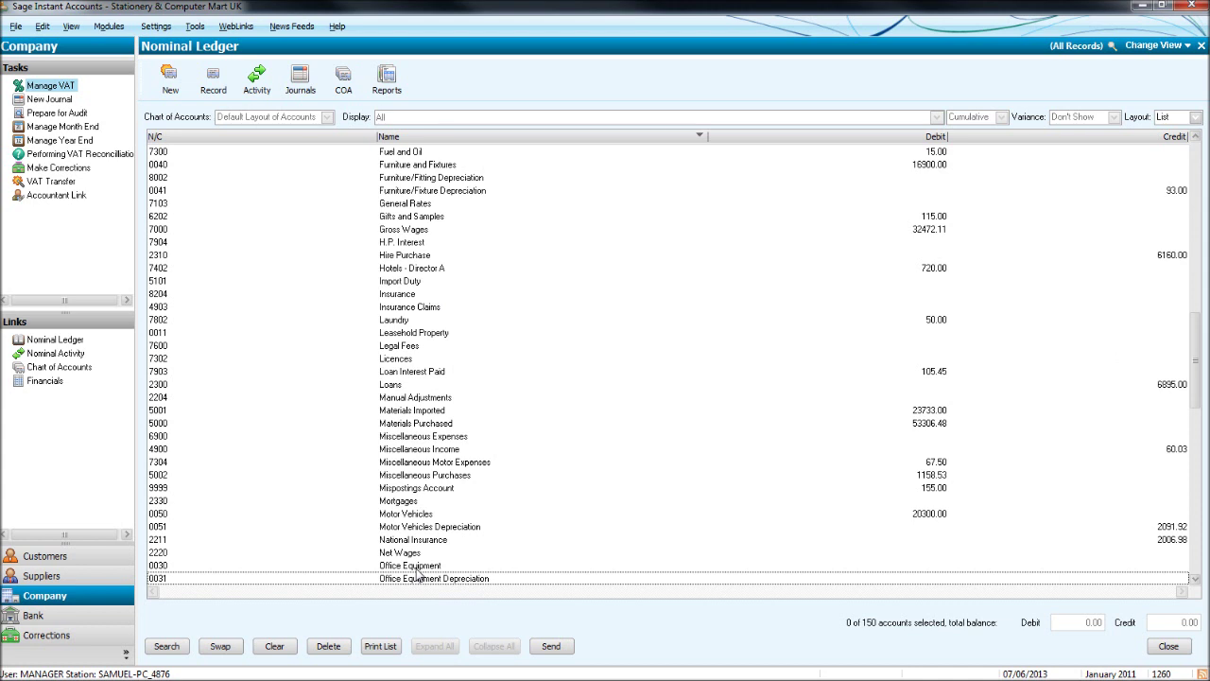
{"action": "key", "text": "Page_Up"}
{"action": "key", "text": "Page_Up"}
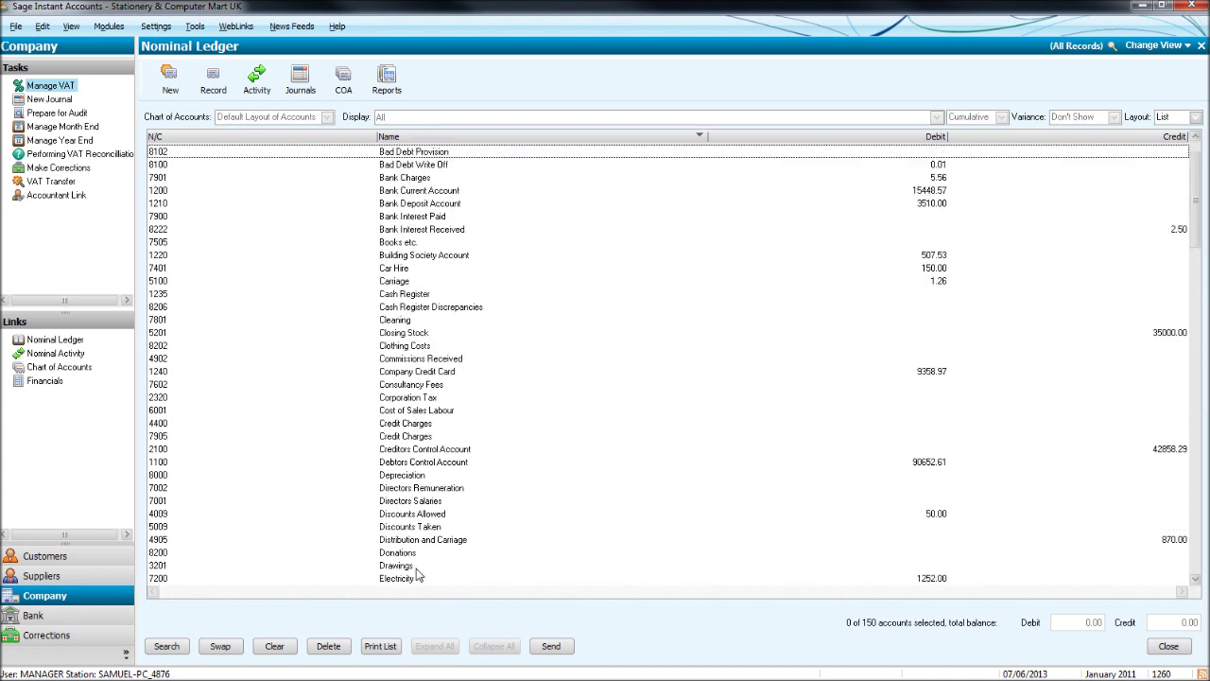
{"action": "left_click", "coordinate": [291, 139]}
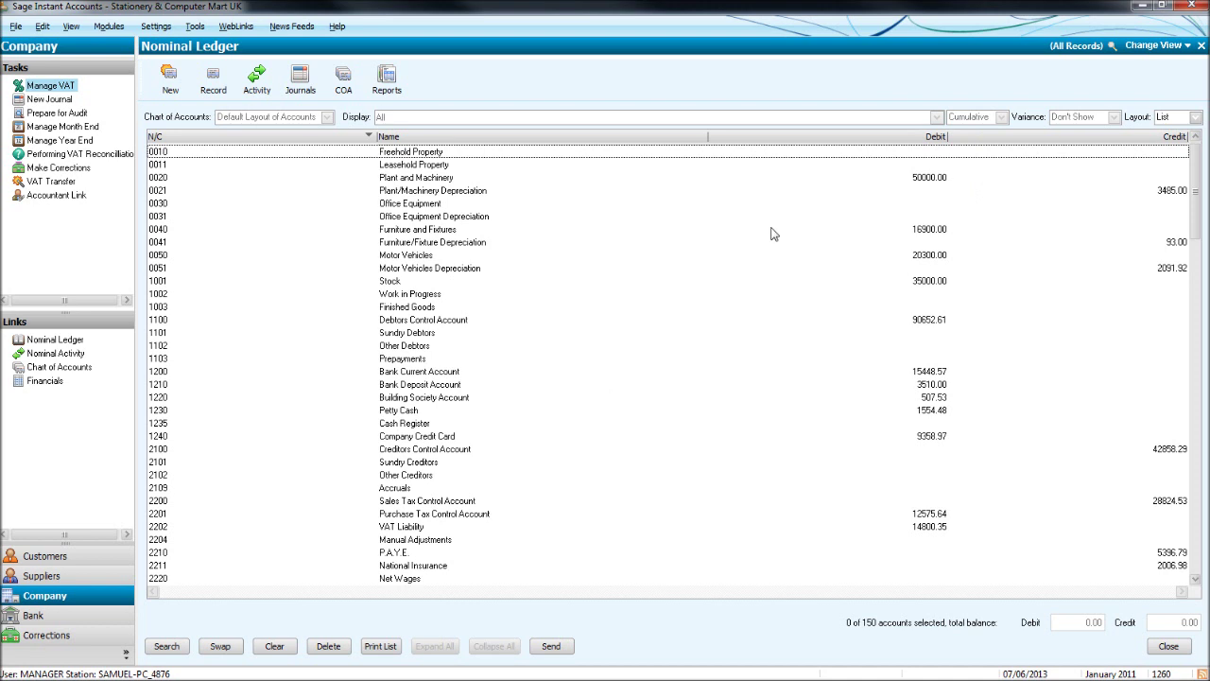
{"action": "left_click", "coordinate": [1193, 120]}
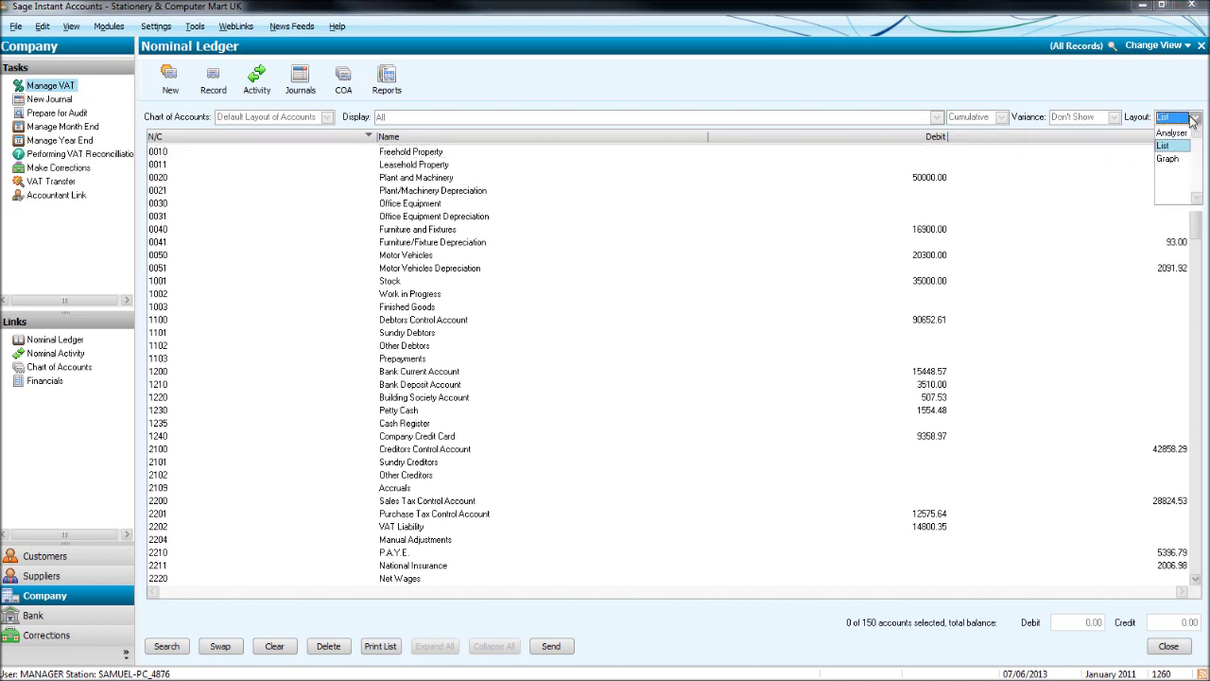
{"action": "left_click", "coordinate": [1180, 148]}
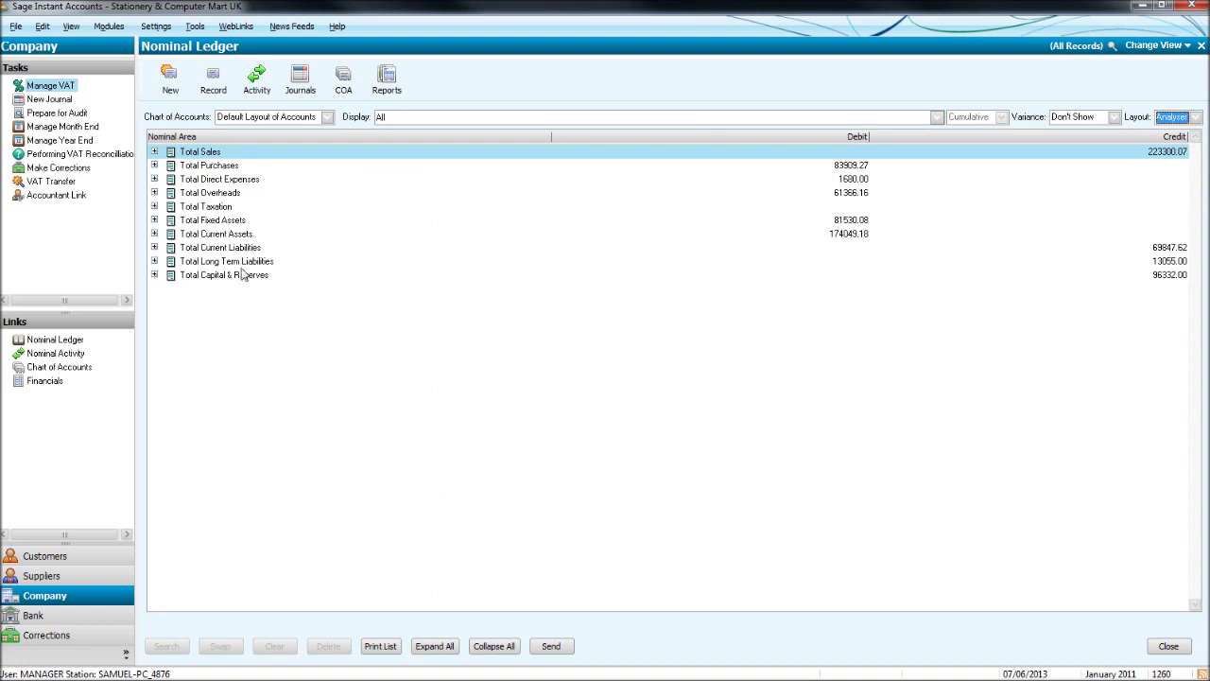
{"action": "left_click", "coordinate": [155, 152]}
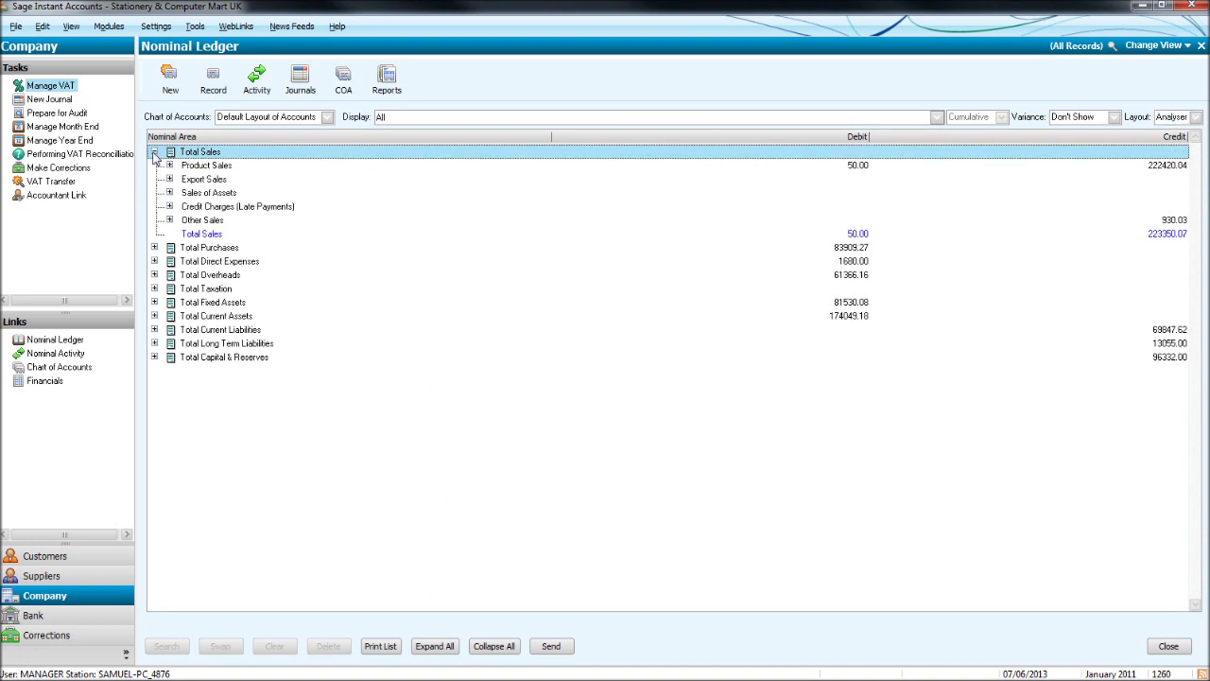
{"action": "left_click", "coordinate": [154, 153]}
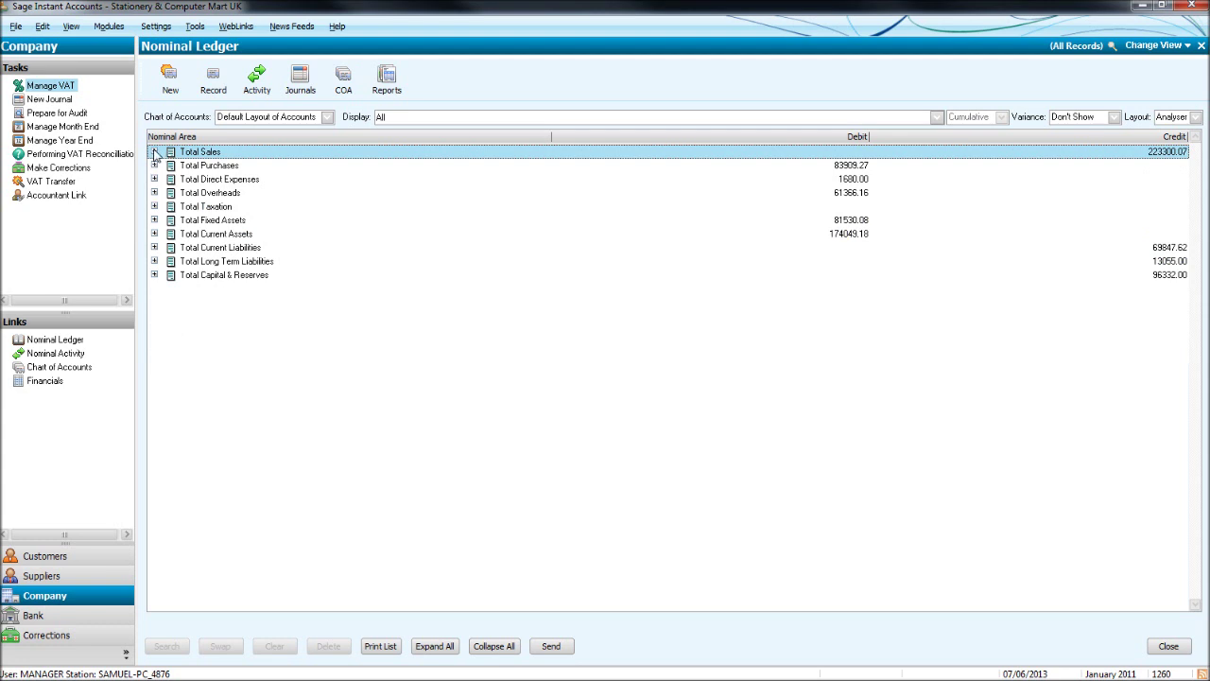
{"action": "left_click", "coordinate": [155, 152]}
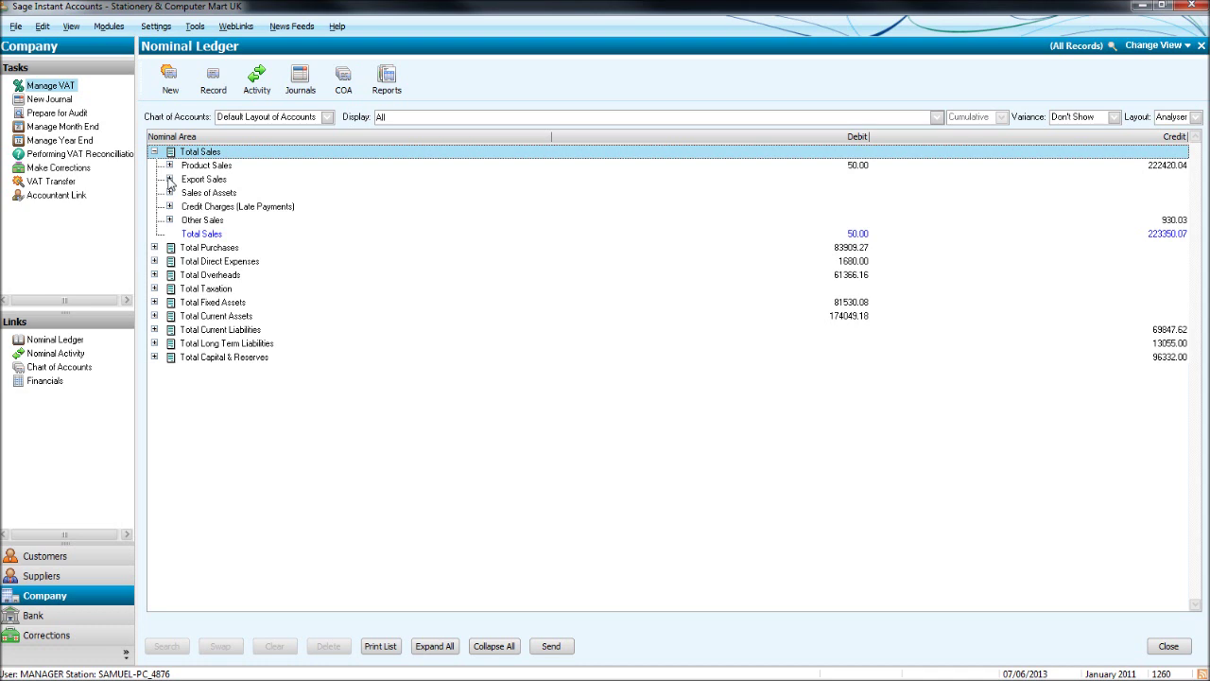
{"action": "left_click", "coordinate": [169, 165]}
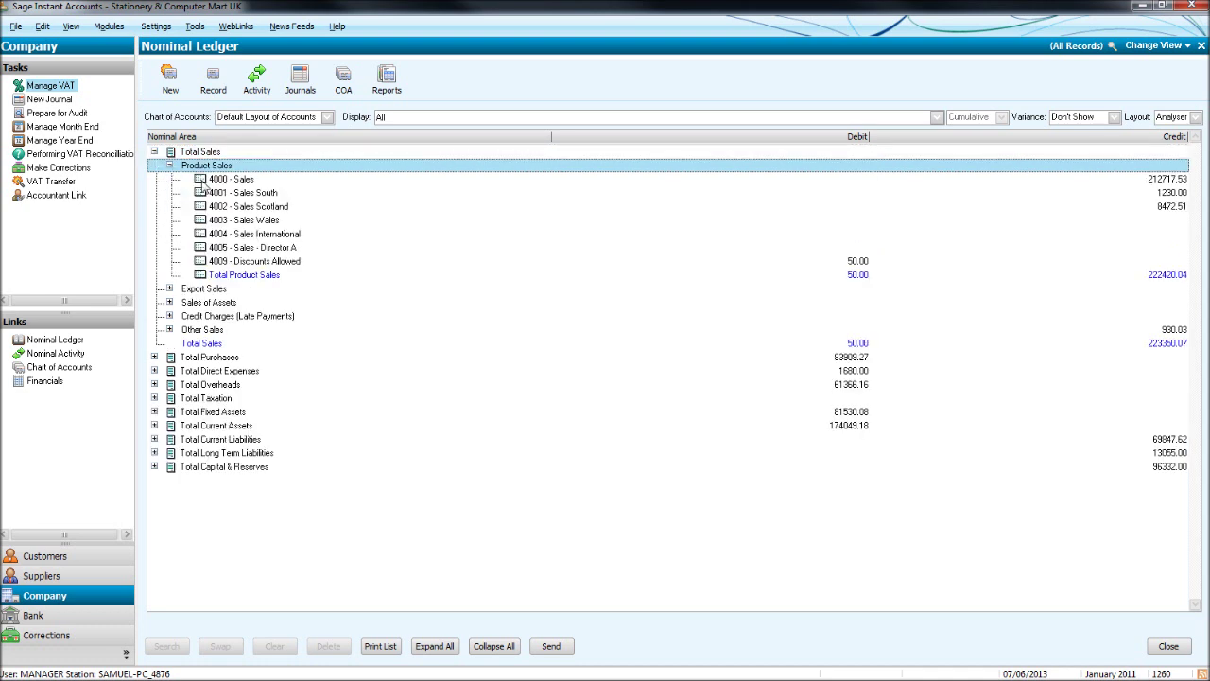
{"action": "left_click", "coordinate": [154, 151]}
{"action": "left_click", "coordinate": [154, 192]}
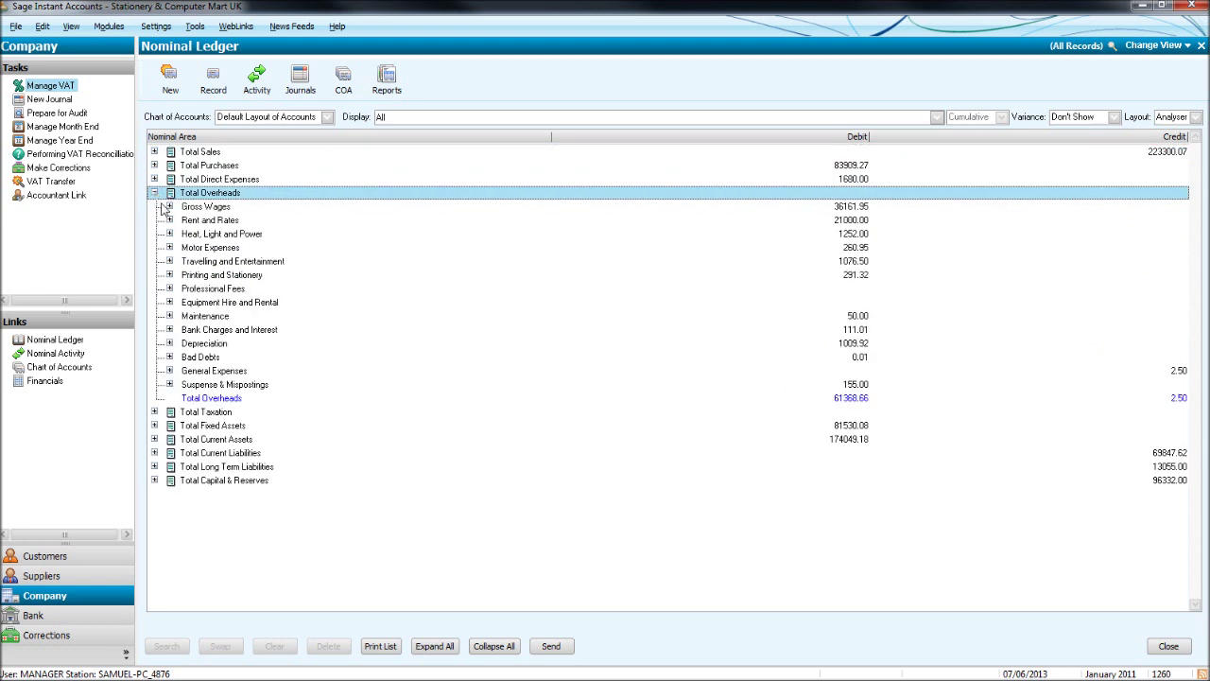
{"action": "left_click", "coordinate": [169, 220]}
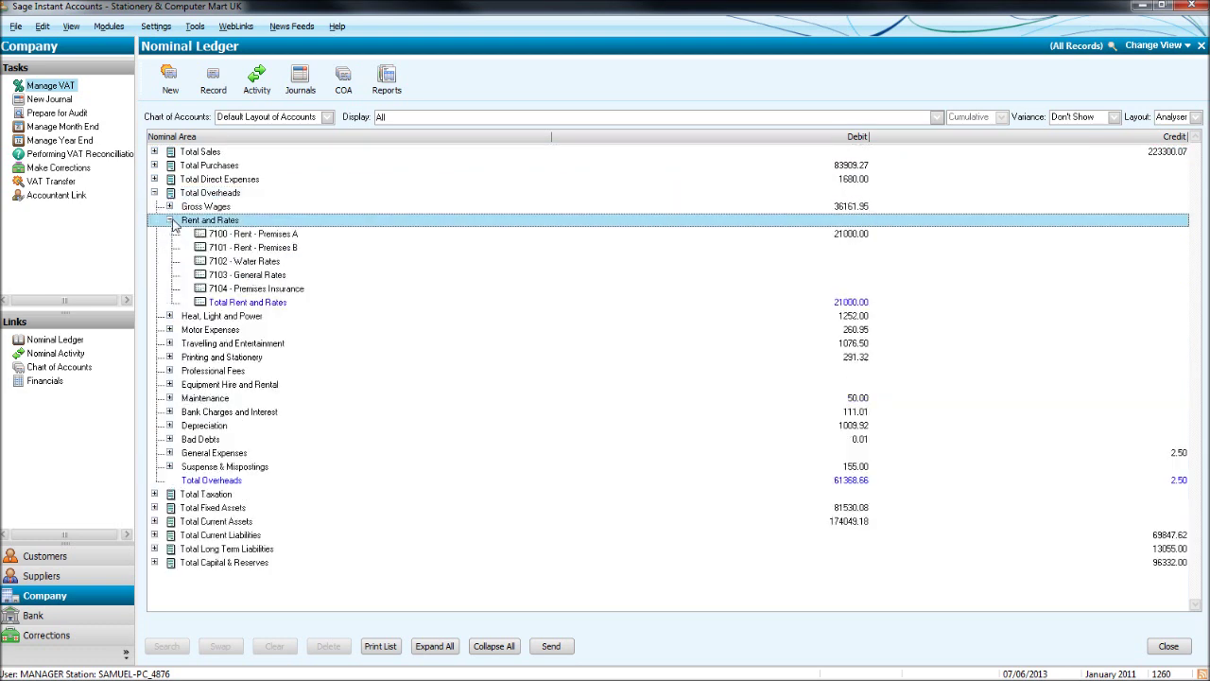
{"action": "left_click", "coordinate": [295, 248]}
{"action": "left_click", "coordinate": [282, 234]}
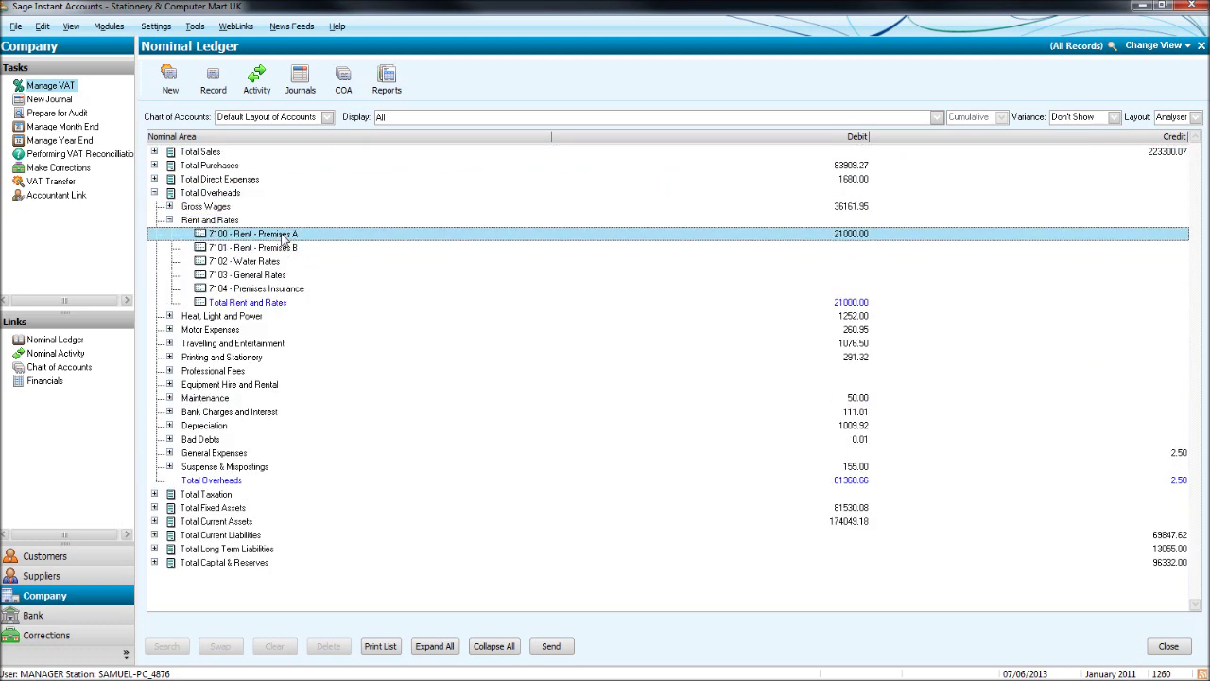
{"action": "left_click", "coordinate": [155, 193]}
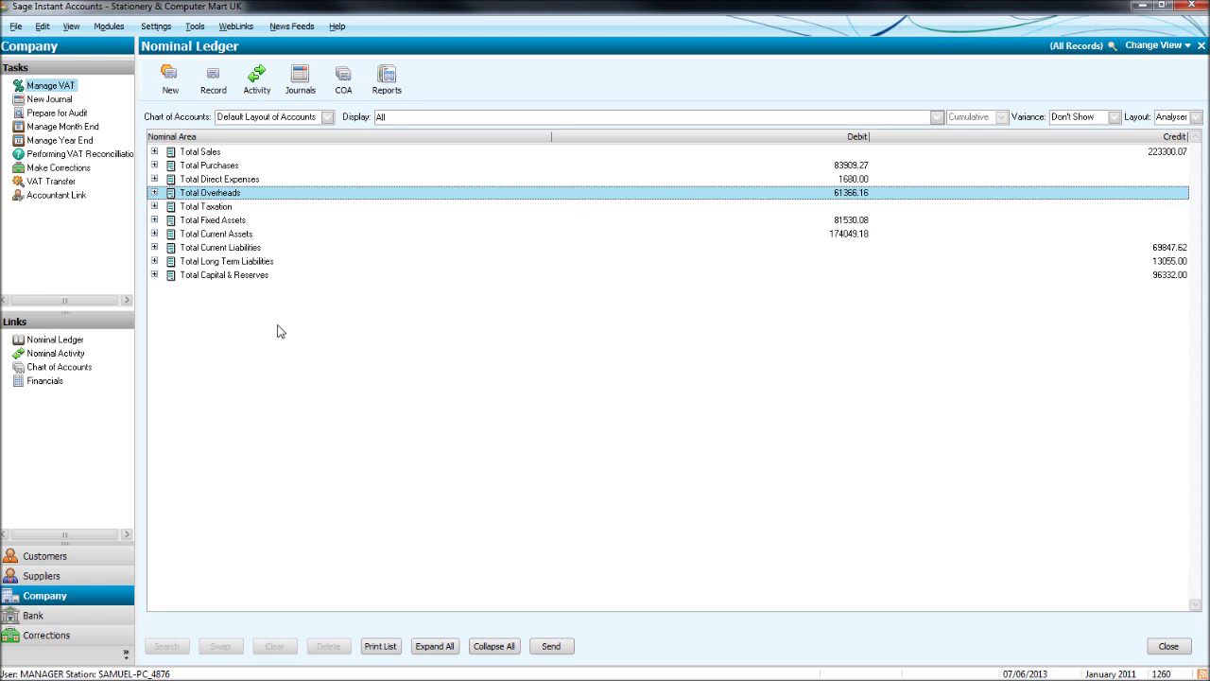
Switch the Nominal Ledger from List to the Analyser layout and select the Total Sales row.
{"action": "left_click", "coordinate": [1169, 117]}
{"action": "left_click", "coordinate": [1167, 144]}
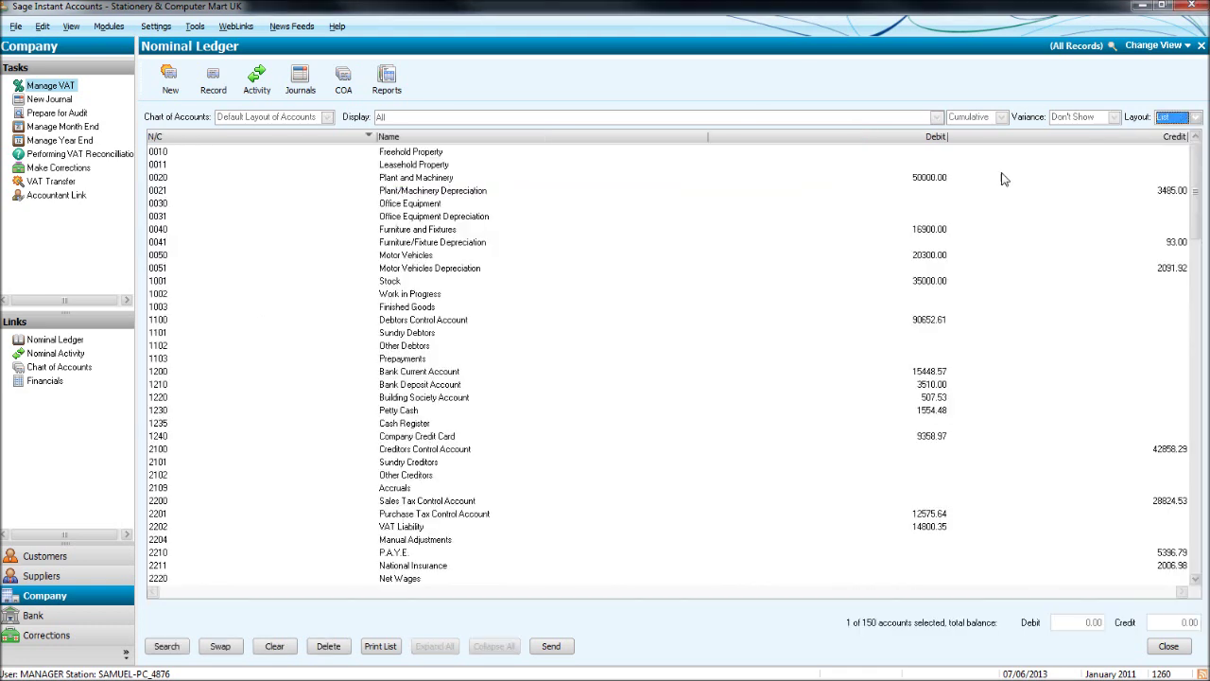
{"action": "left_click", "coordinate": [1194, 117]}
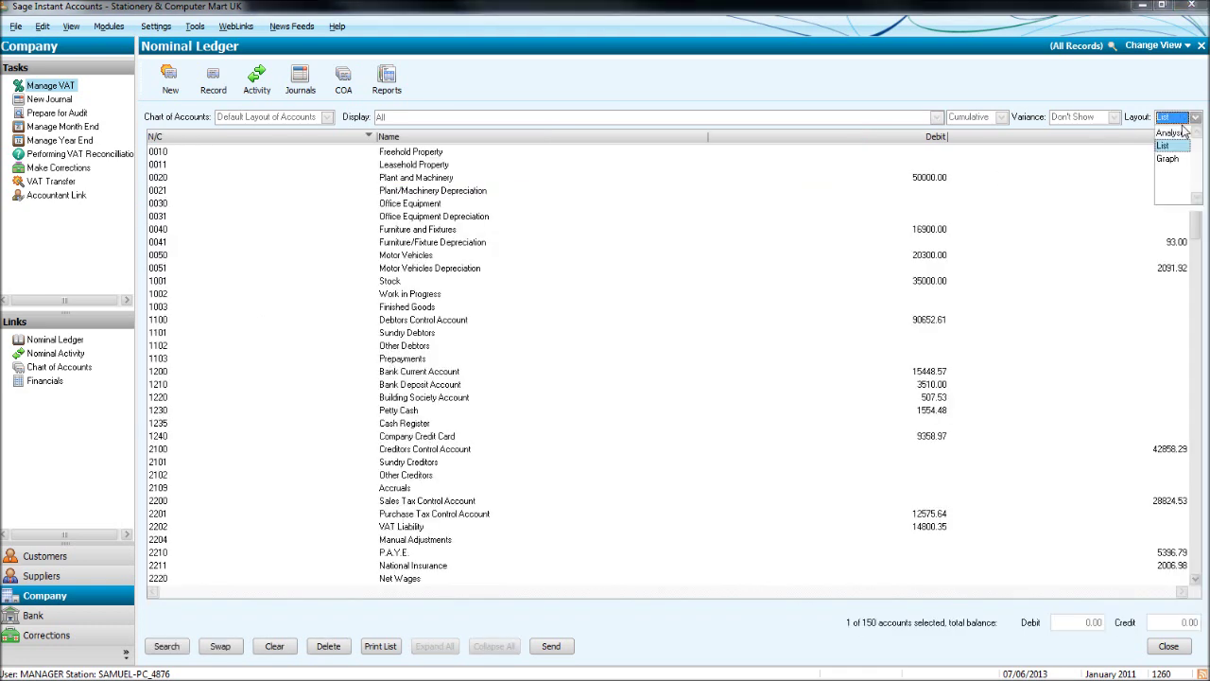
{"action": "left_click", "coordinate": [1178, 133]}
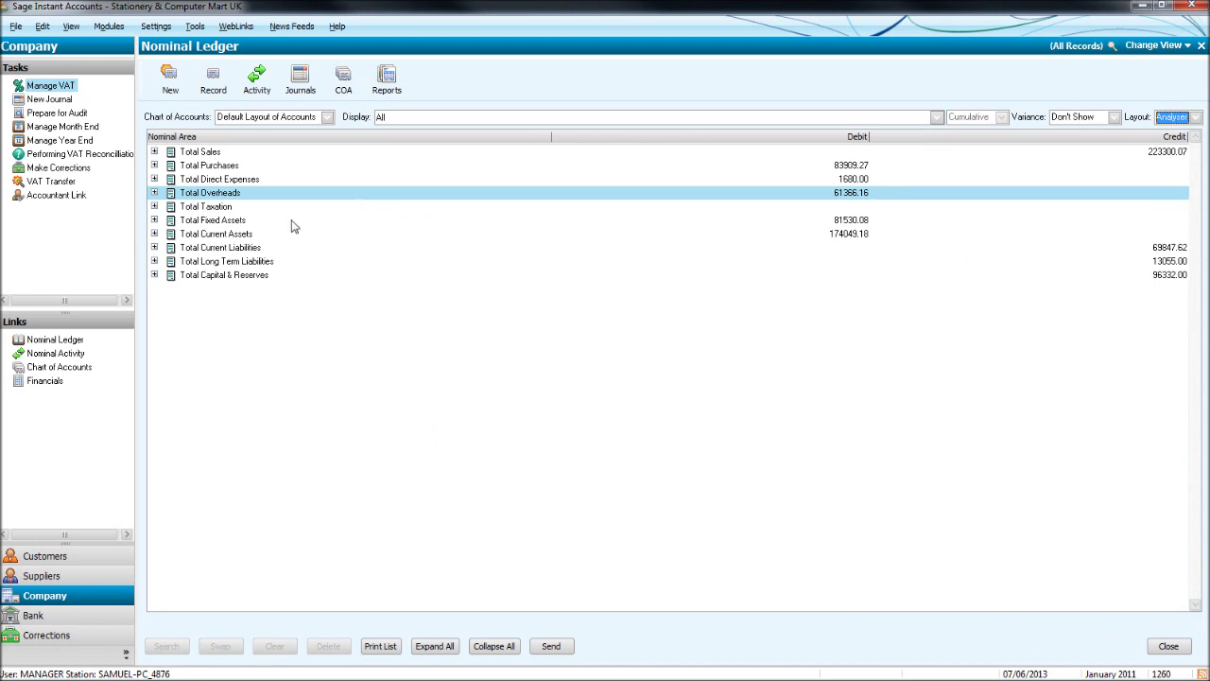
{"action": "left_click", "coordinate": [188, 157]}
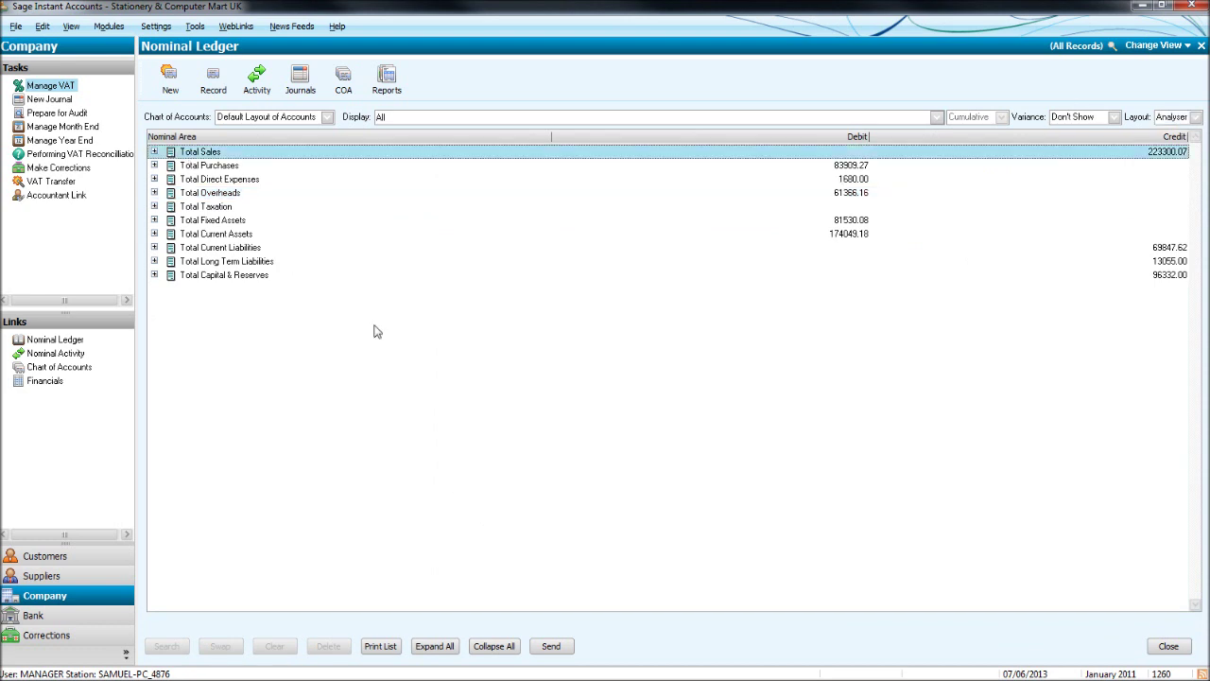